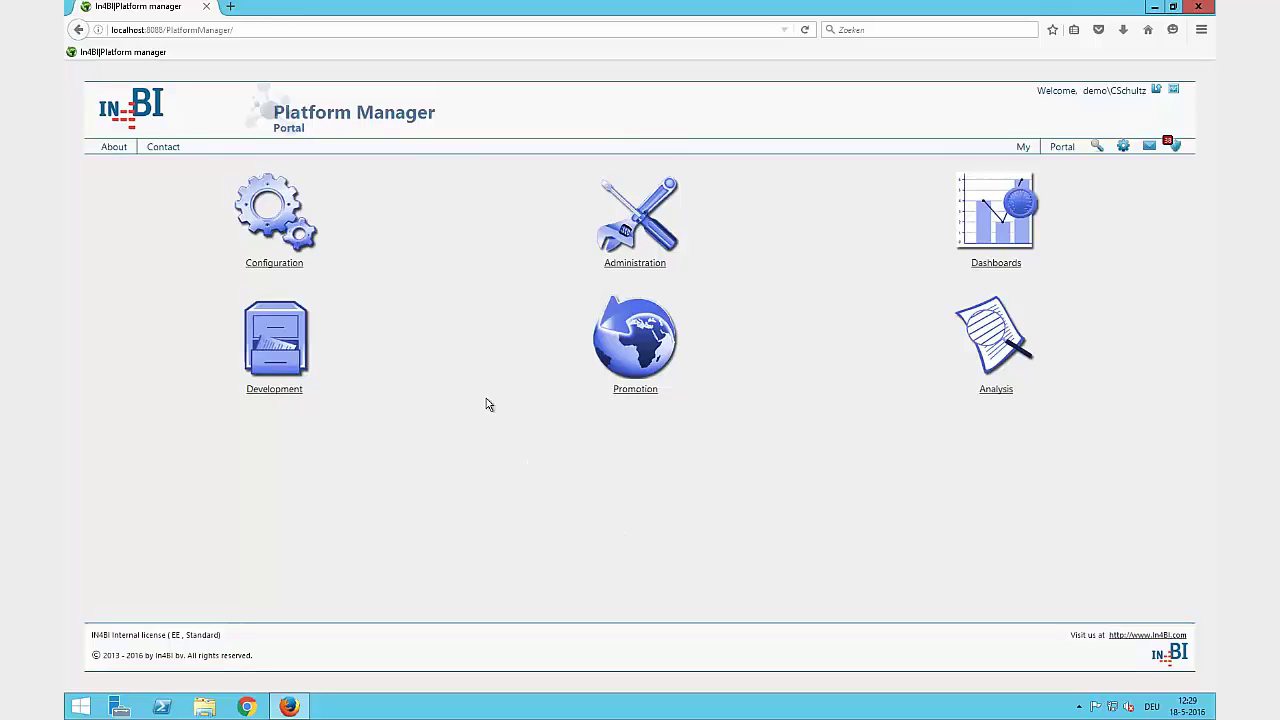
Show the Development explorer's Europe › Management folder with its 8 items, such as Car Sales.qvw
{"action": "left_click", "coordinate": [298, 355]}
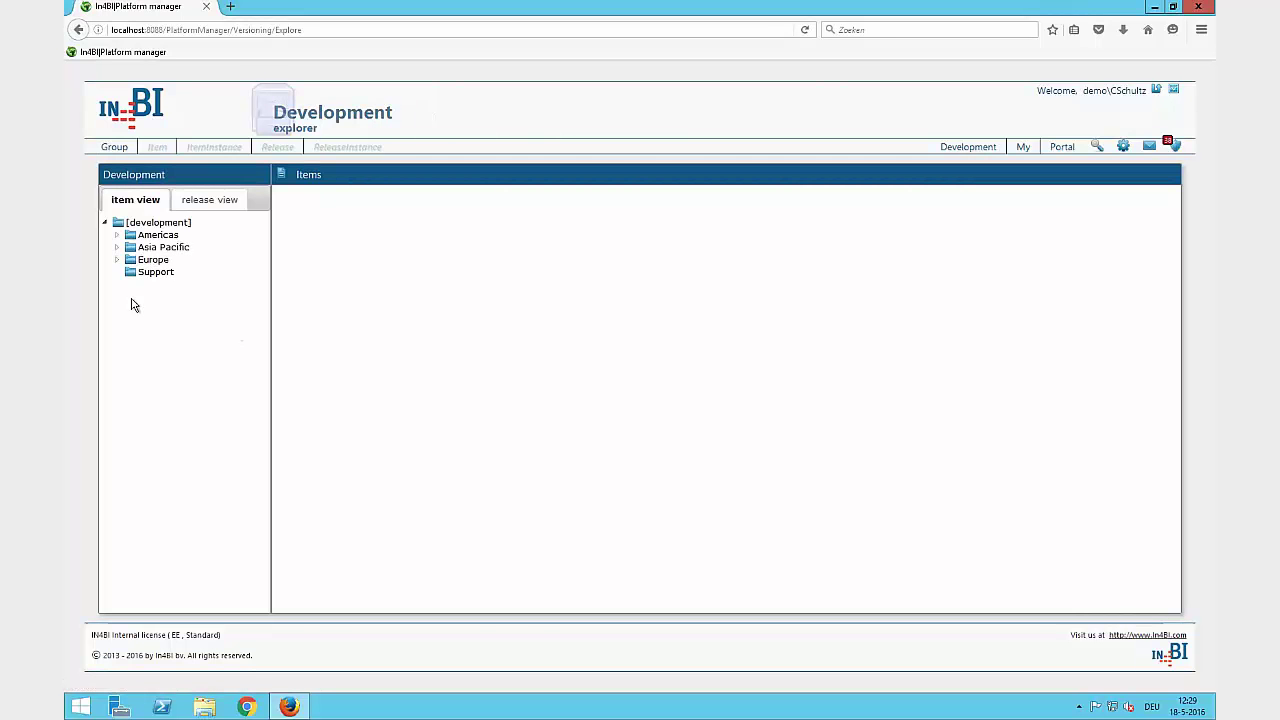
{"action": "left_click", "coordinate": [116, 260]}
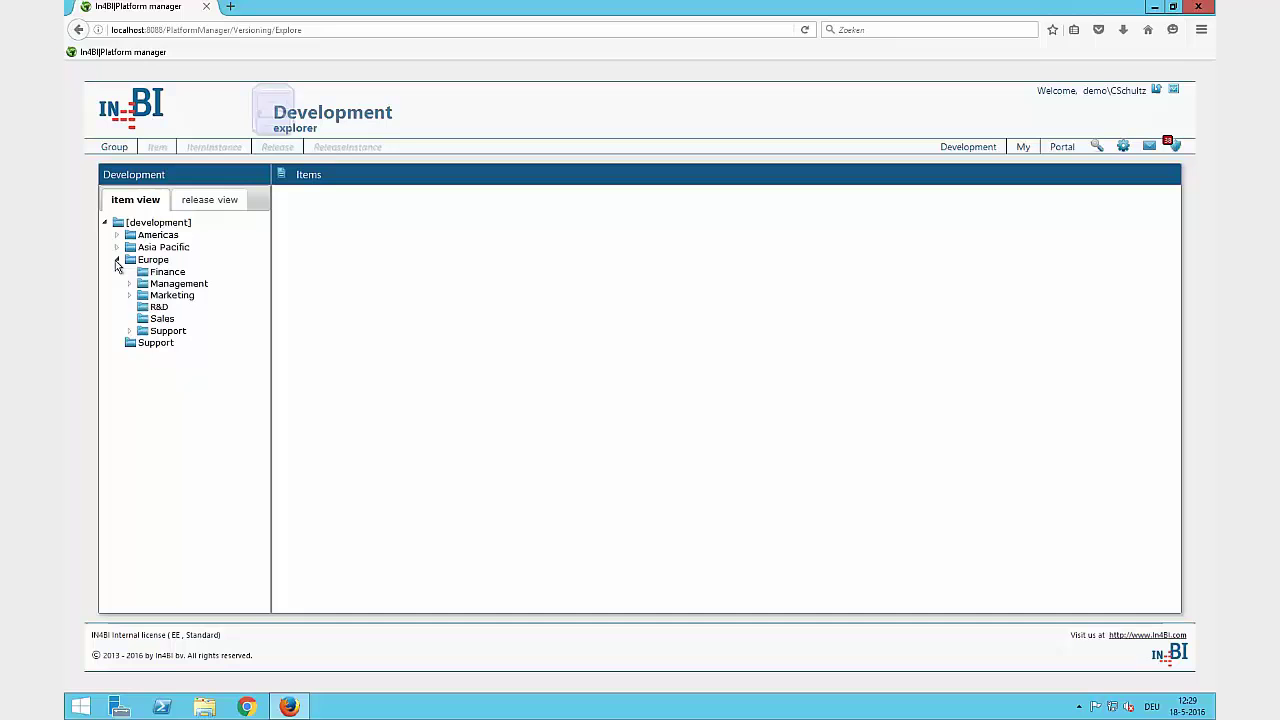
{"action": "left_click", "coordinate": [182, 286]}
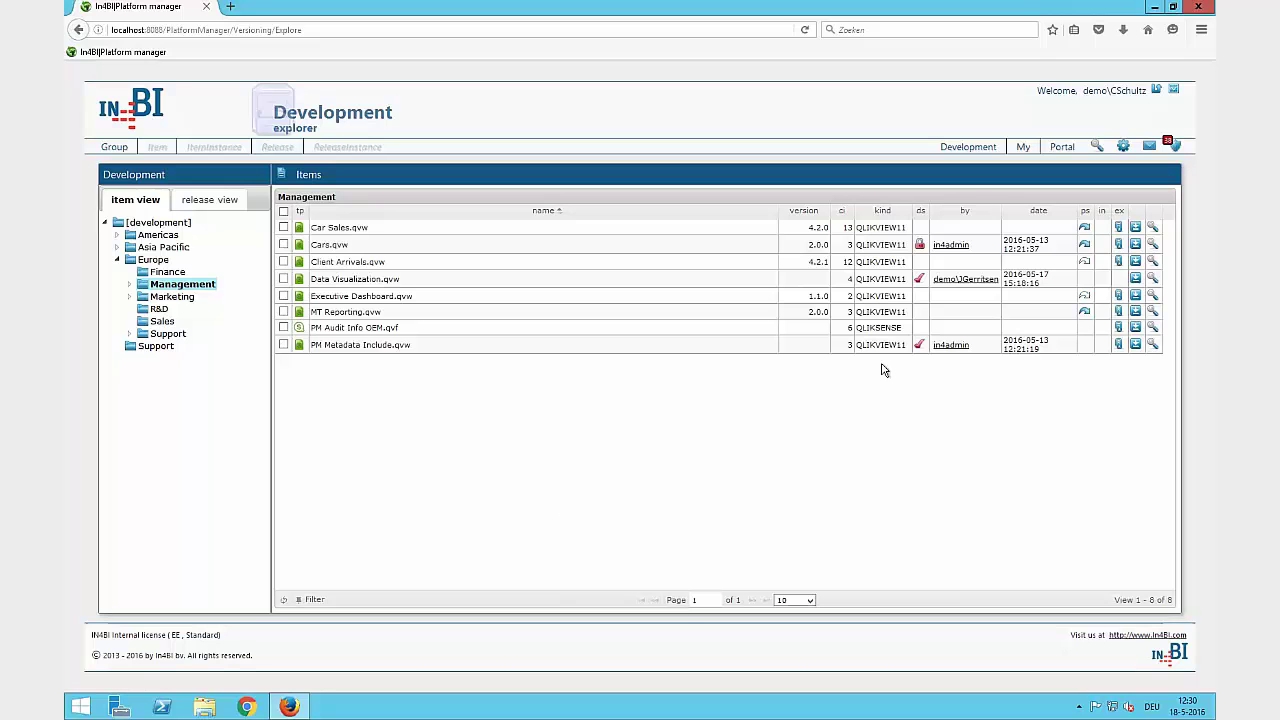
{"action": "left_click", "coordinate": [1085, 264]}
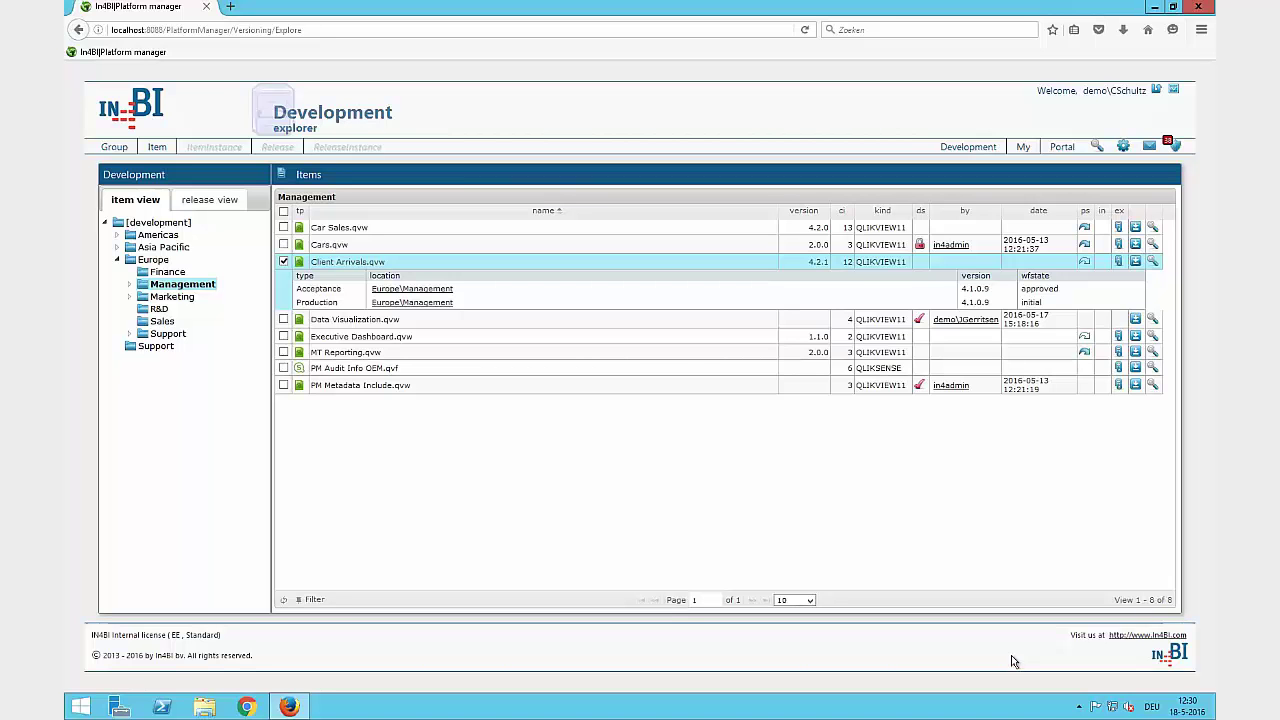
{"action": "left_click", "coordinate": [1136, 262]}
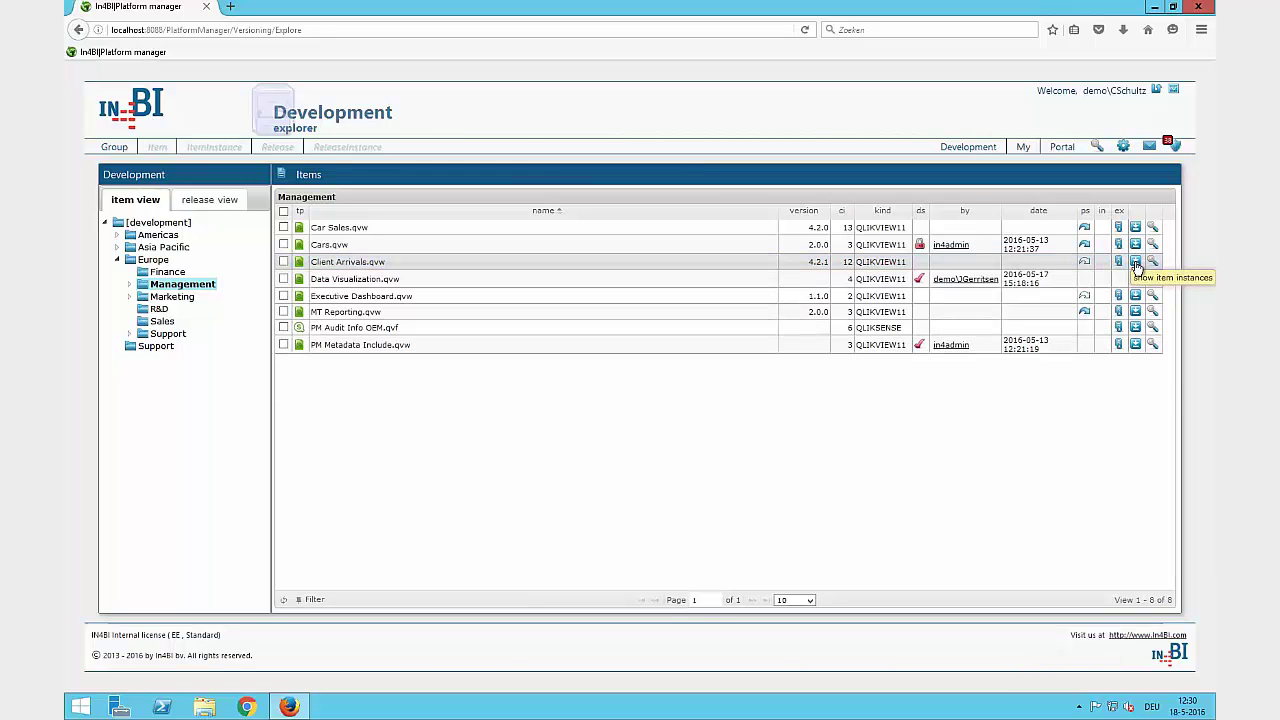
{"action": "left_click", "coordinate": [1136, 262]}
{"action": "scroll", "coordinate": [1025, 330], "scroll_direction": "down", "scroll_amount": 3}
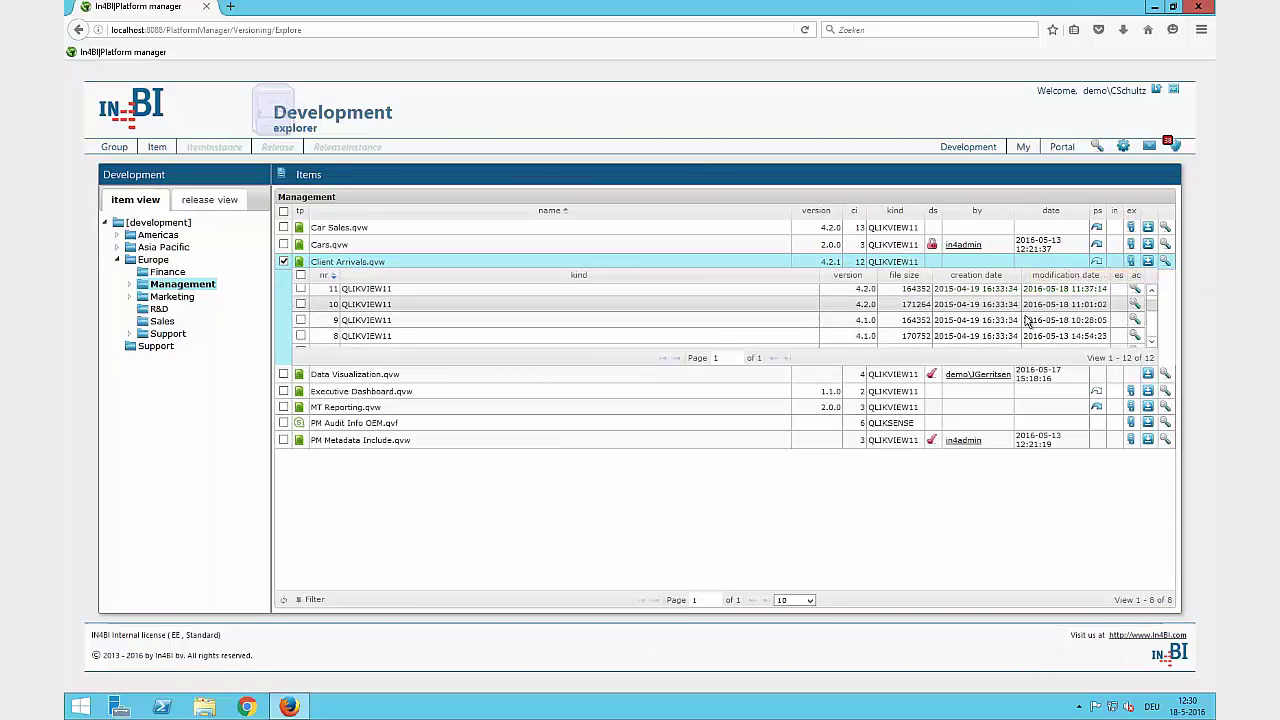
{"action": "scroll", "coordinate": [1028, 305], "scroll_direction": "up", "scroll_amount": 3}
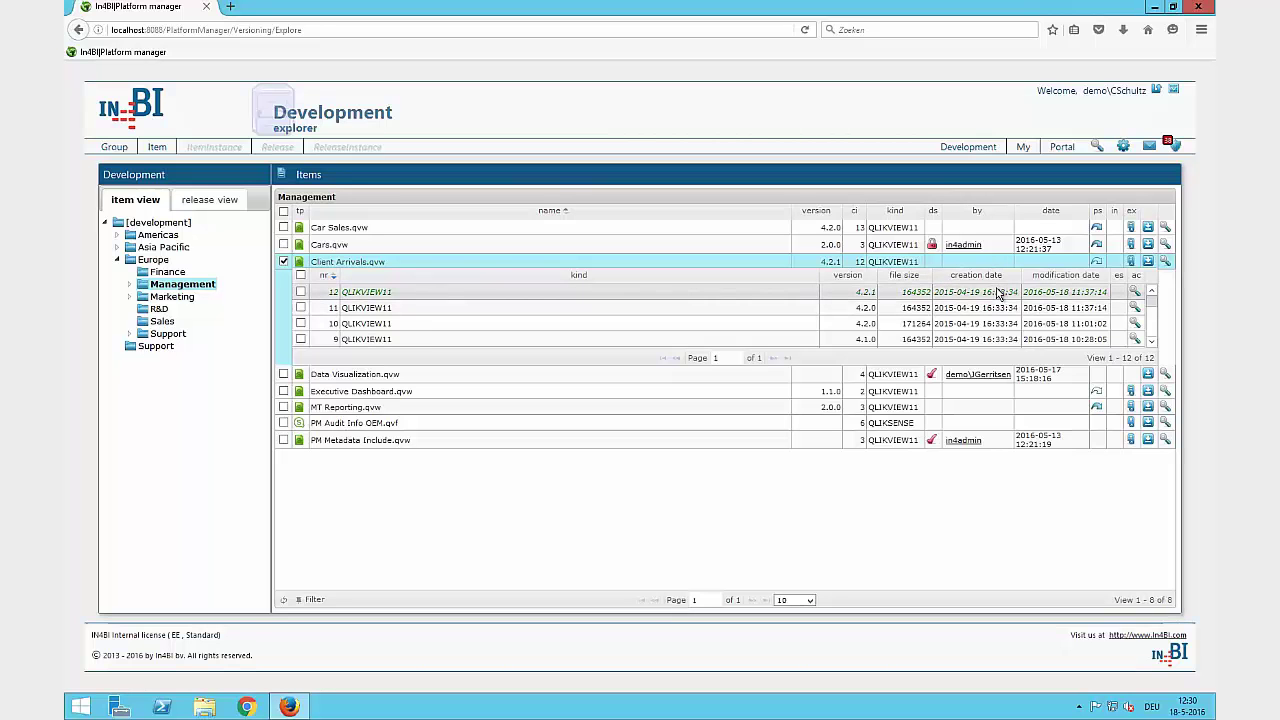
{"action": "left_click", "coordinate": [1147, 261]}
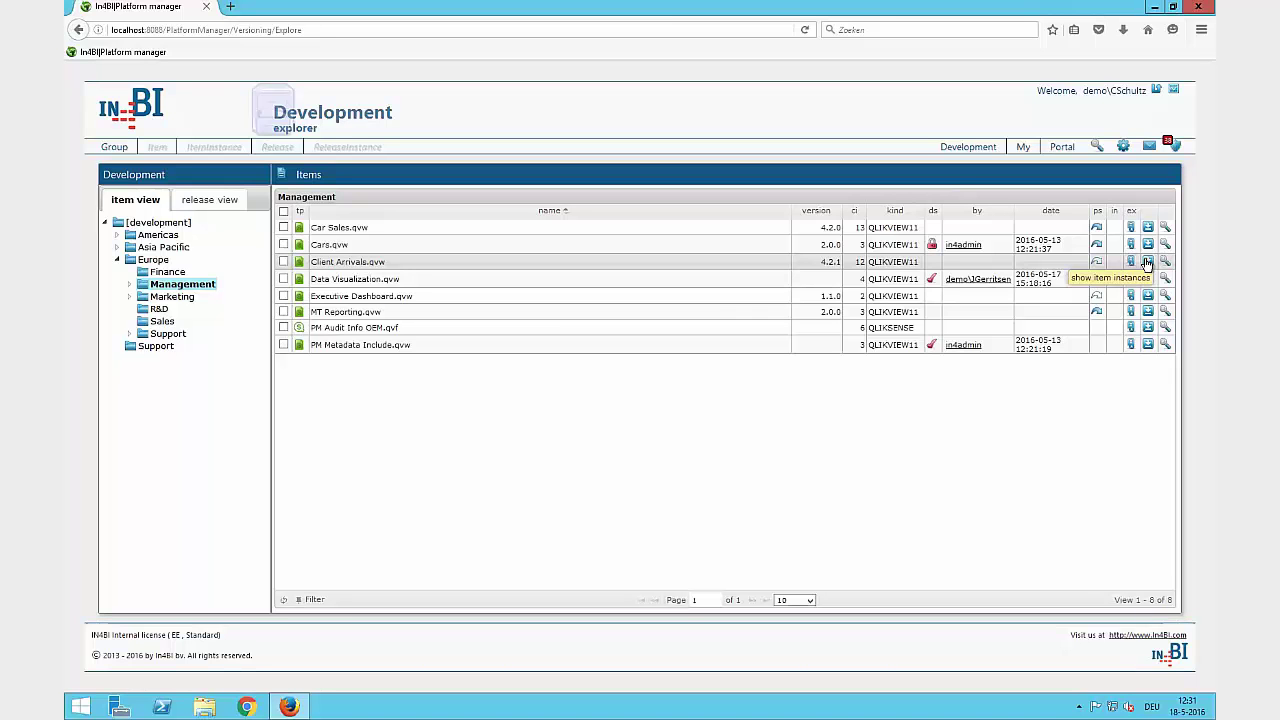
Generate the Data Lineage report for Client Arrivals.qvw
{"action": "right_click", "coordinate": [527, 262]}
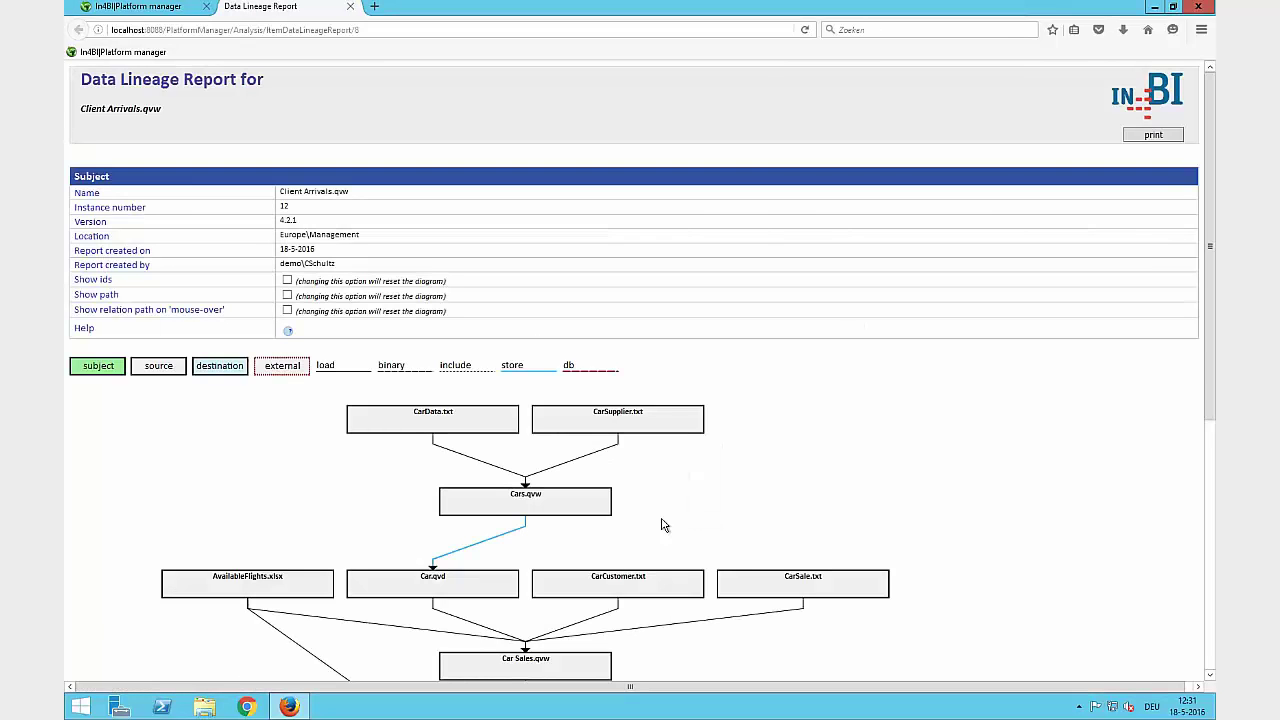
{"action": "scroll", "coordinate": [955, 494], "scroll_direction": "down", "scroll_amount": 5}
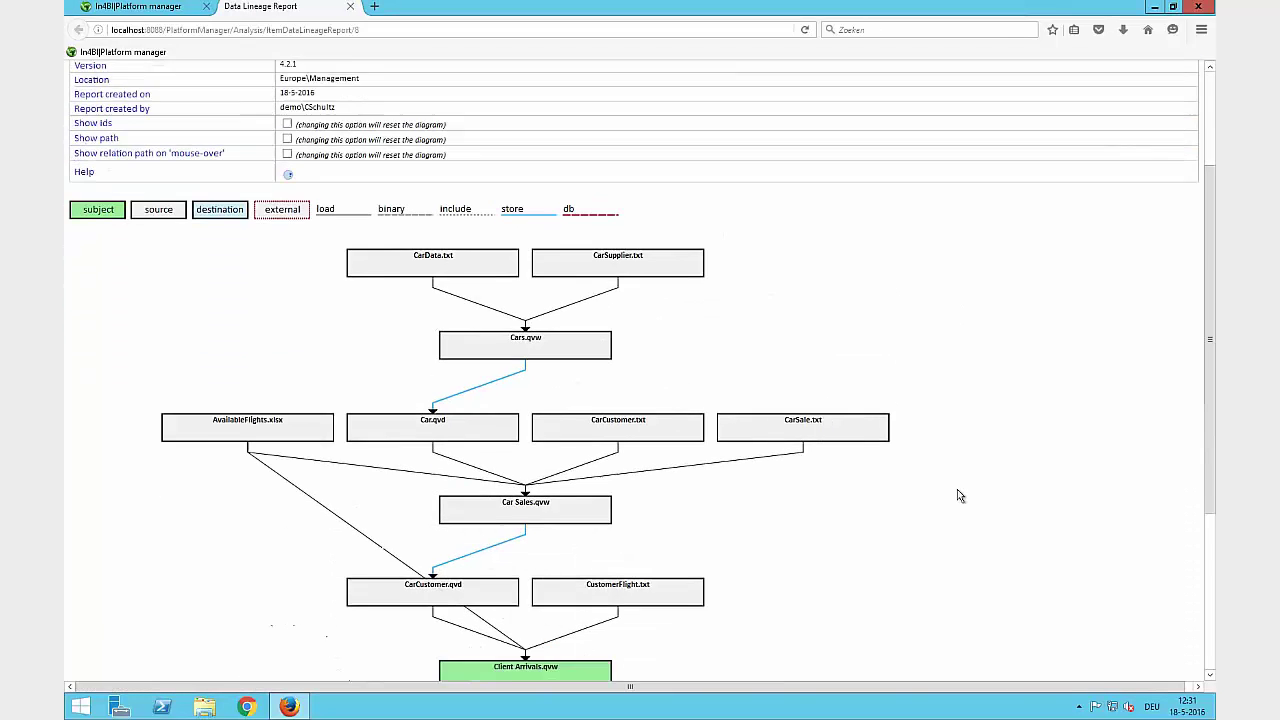
{"action": "scroll", "coordinate": [957, 495], "scroll_direction": "down", "scroll_amount": 1}
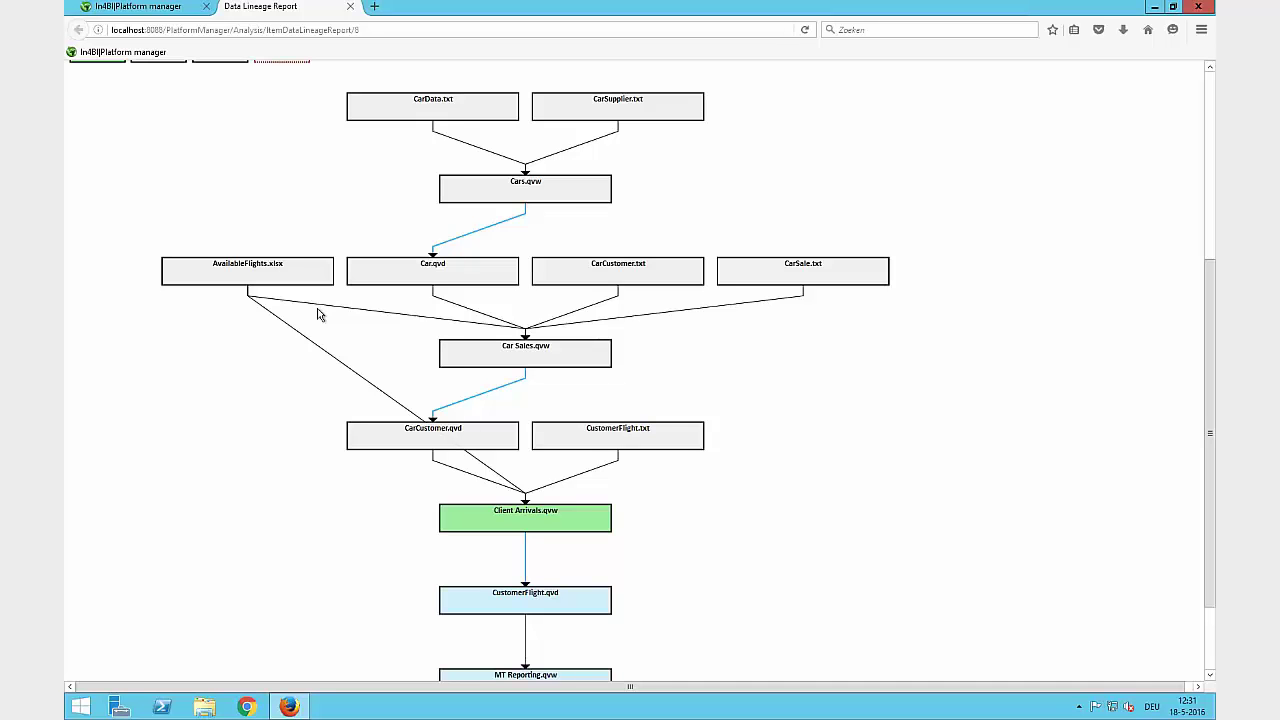
Open the lineage report for AvailableFlights.xlsx, then return to the development item list
{"action": "left_click", "coordinate": [277, 275]}
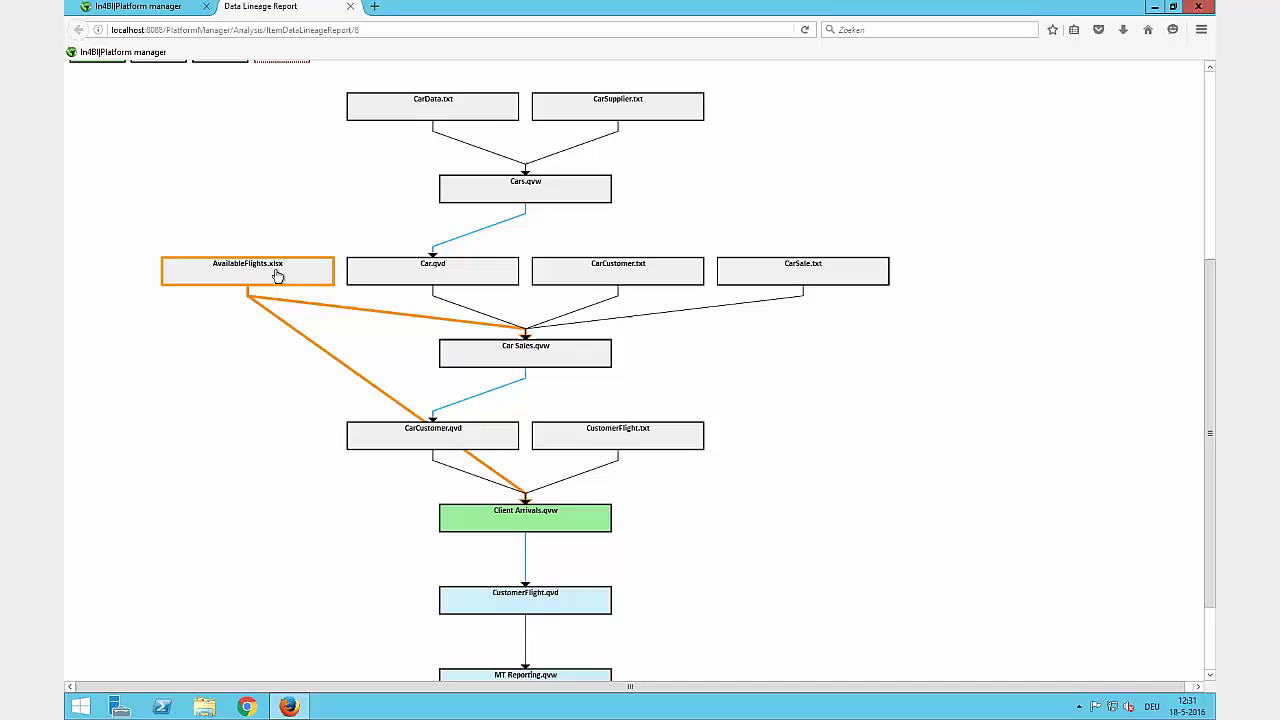
{"action": "double_click", "coordinate": [277, 275]}
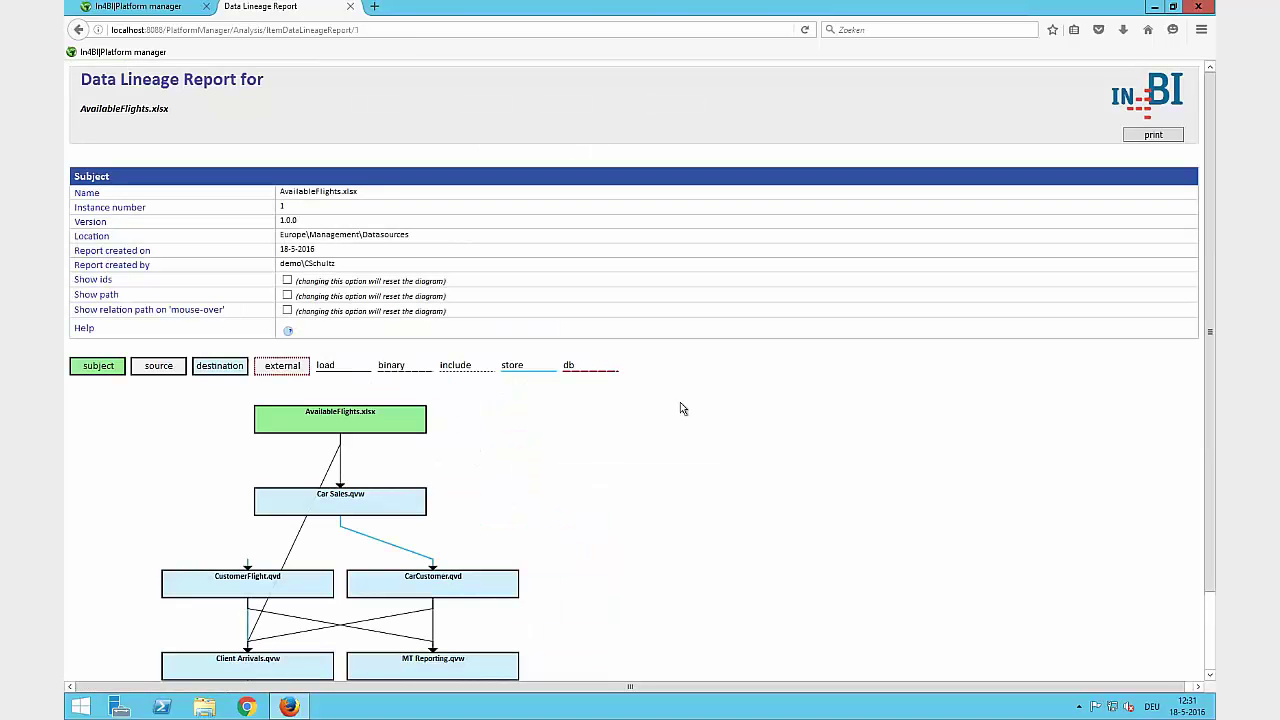
{"action": "scroll", "coordinate": [676, 452], "scroll_direction": "down", "scroll_amount": 2}
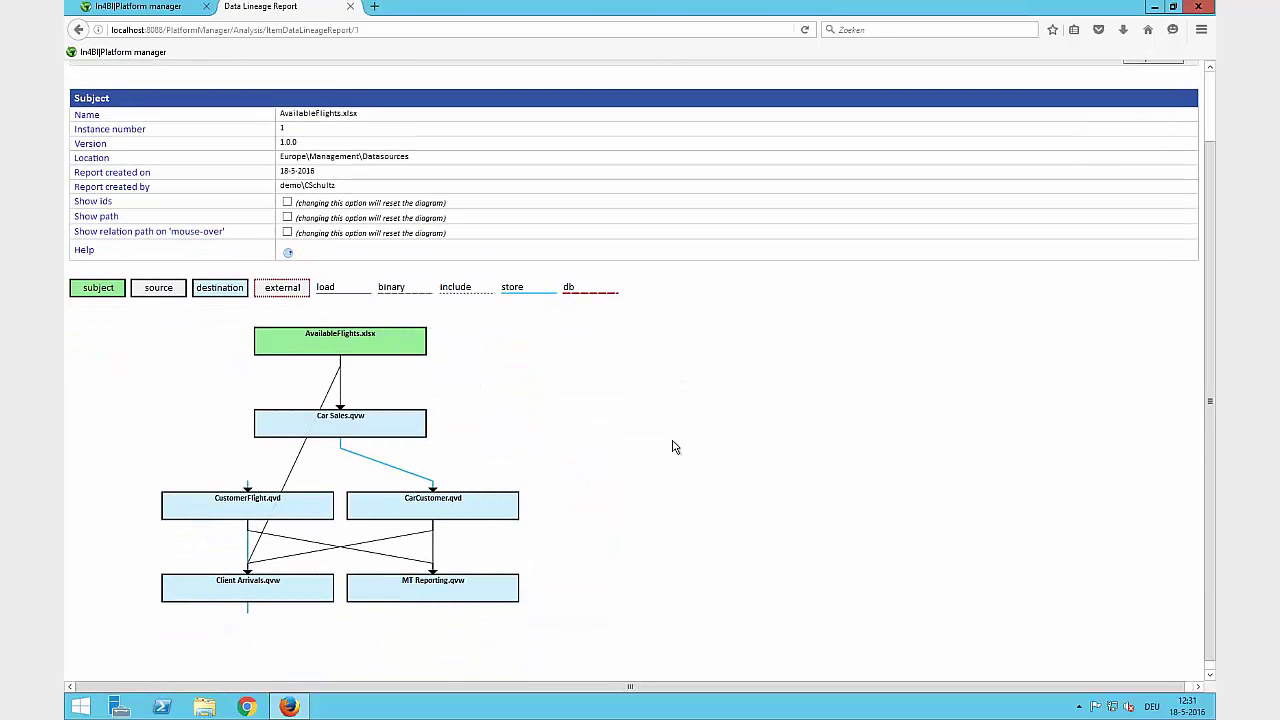
{"action": "left_click", "coordinate": [145, 7]}
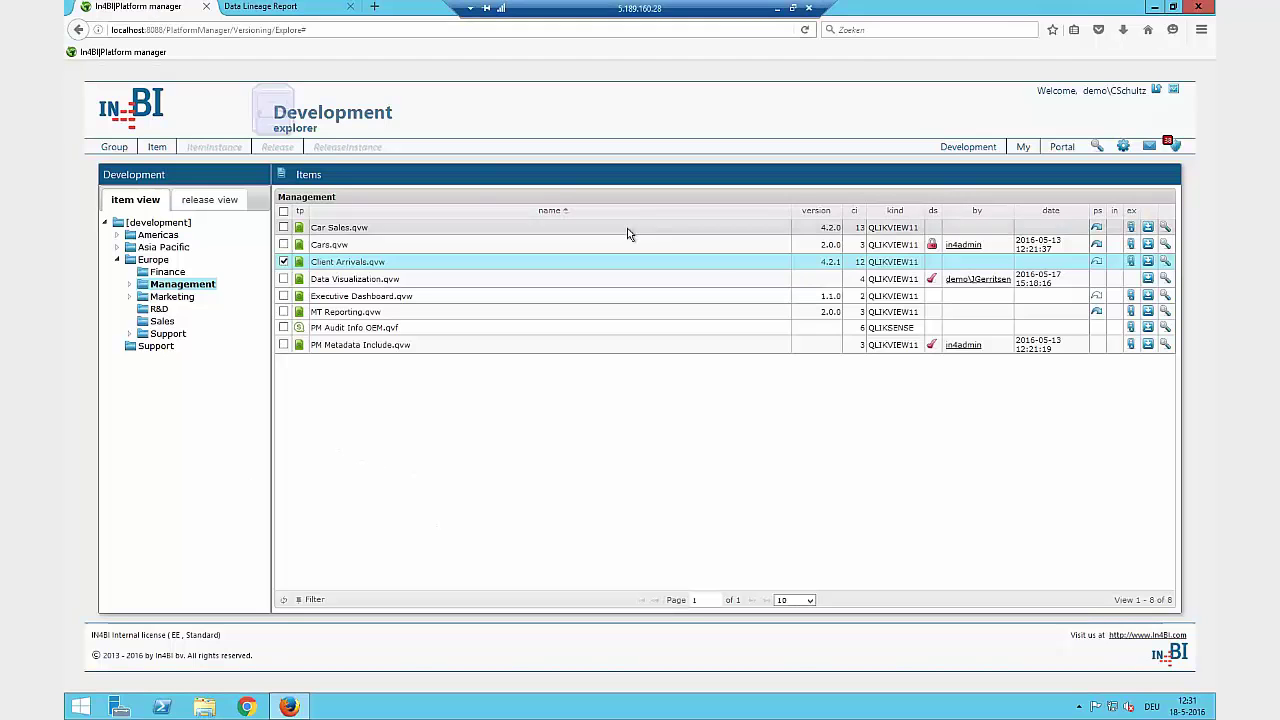
Select instances 4 and 1 of Data Visualization.qvw and run Difference Analysis on them
{"action": "left_click", "coordinate": [1147, 261]}
{"action": "left_click", "coordinate": [1147, 262]}
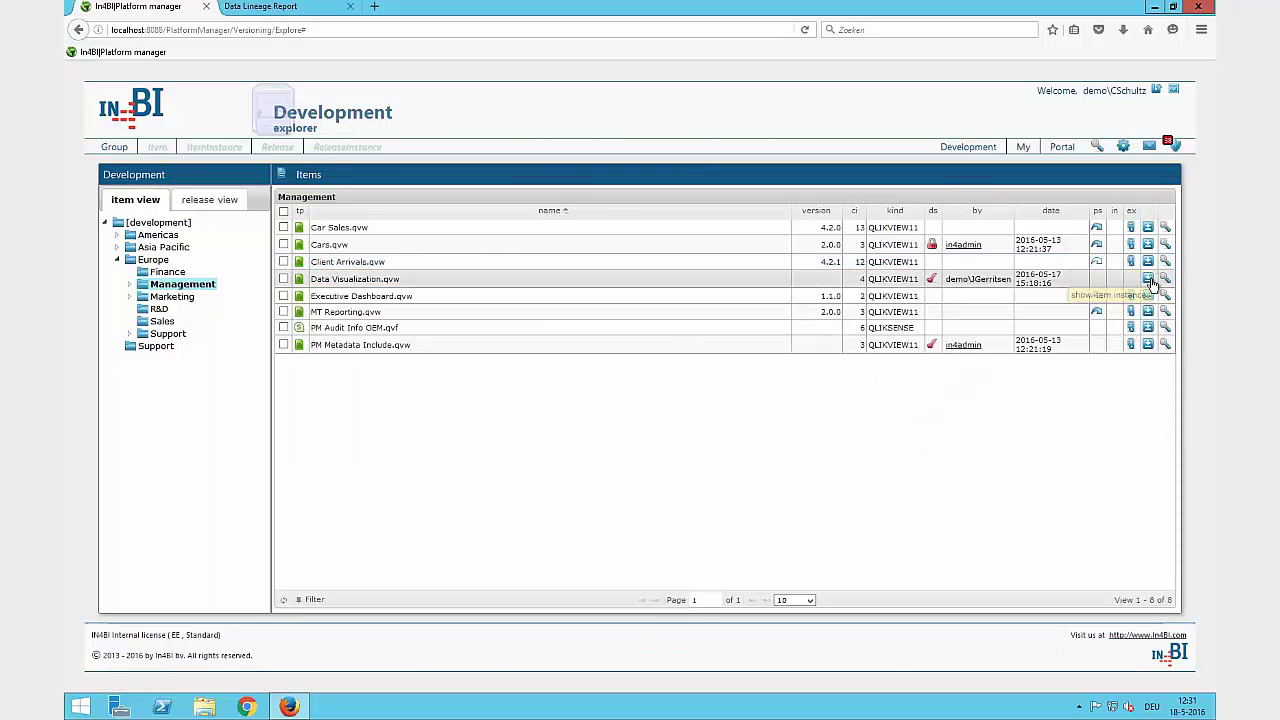
{"action": "left_click", "coordinate": [1155, 279]}
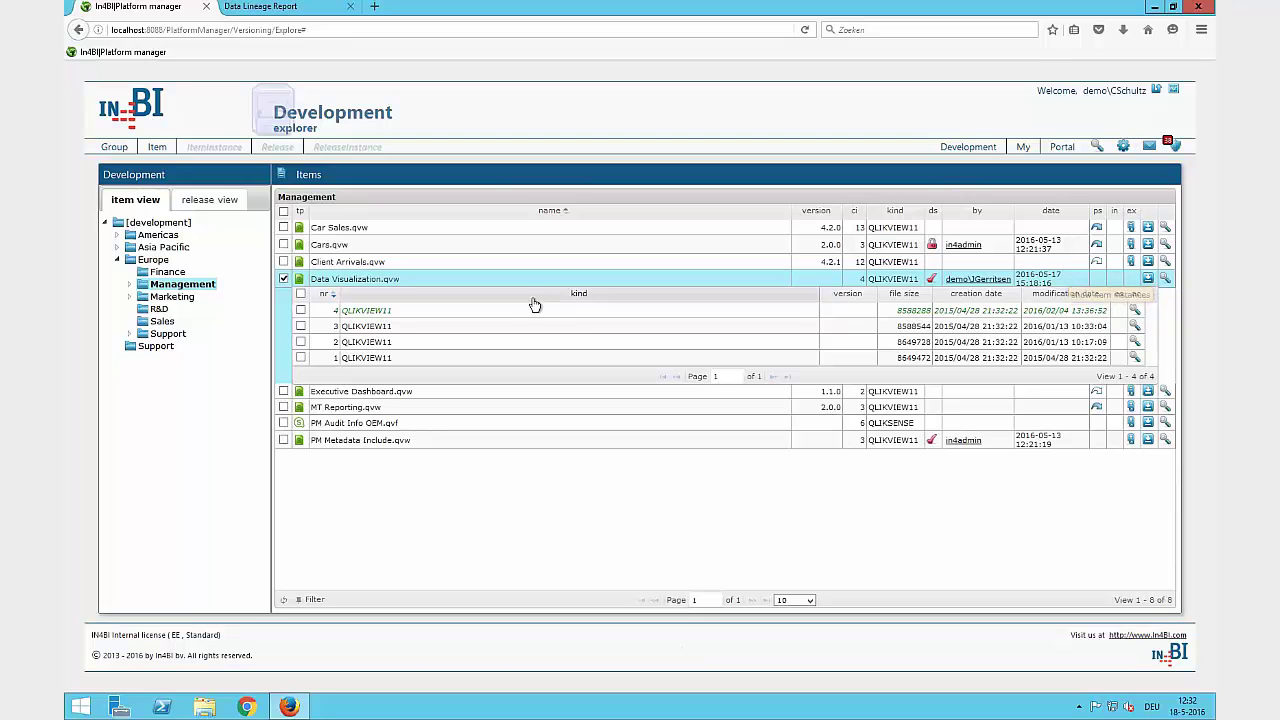
{"action": "left_click", "coordinate": [300, 310]}
{"action": "left_click", "coordinate": [300, 358]}
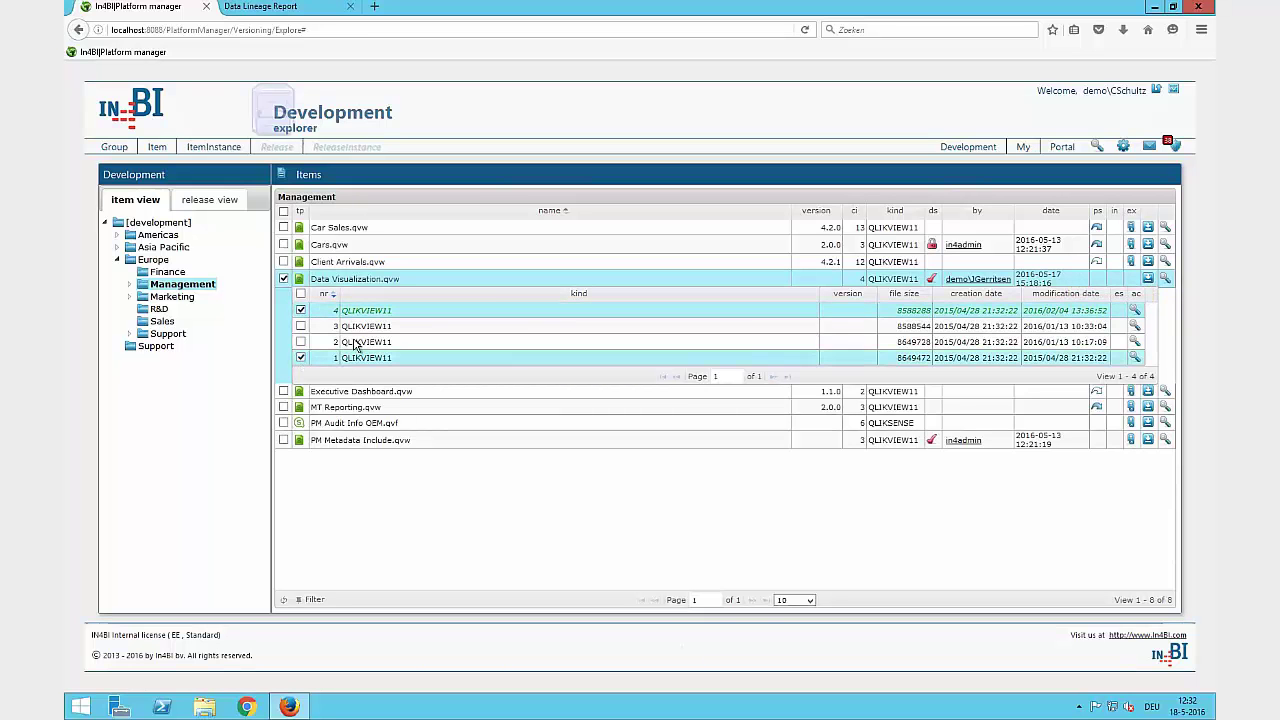
{"action": "right_click", "coordinate": [397, 316]}
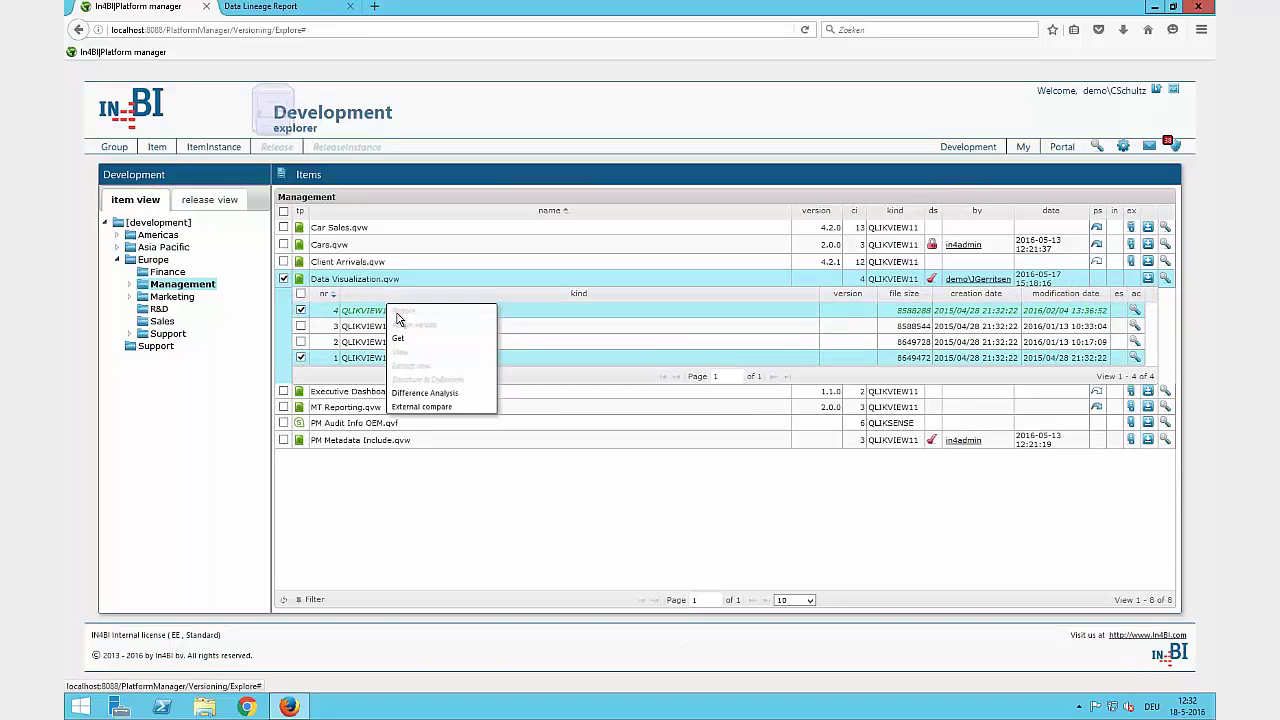
{"action": "left_click", "coordinate": [462, 396]}
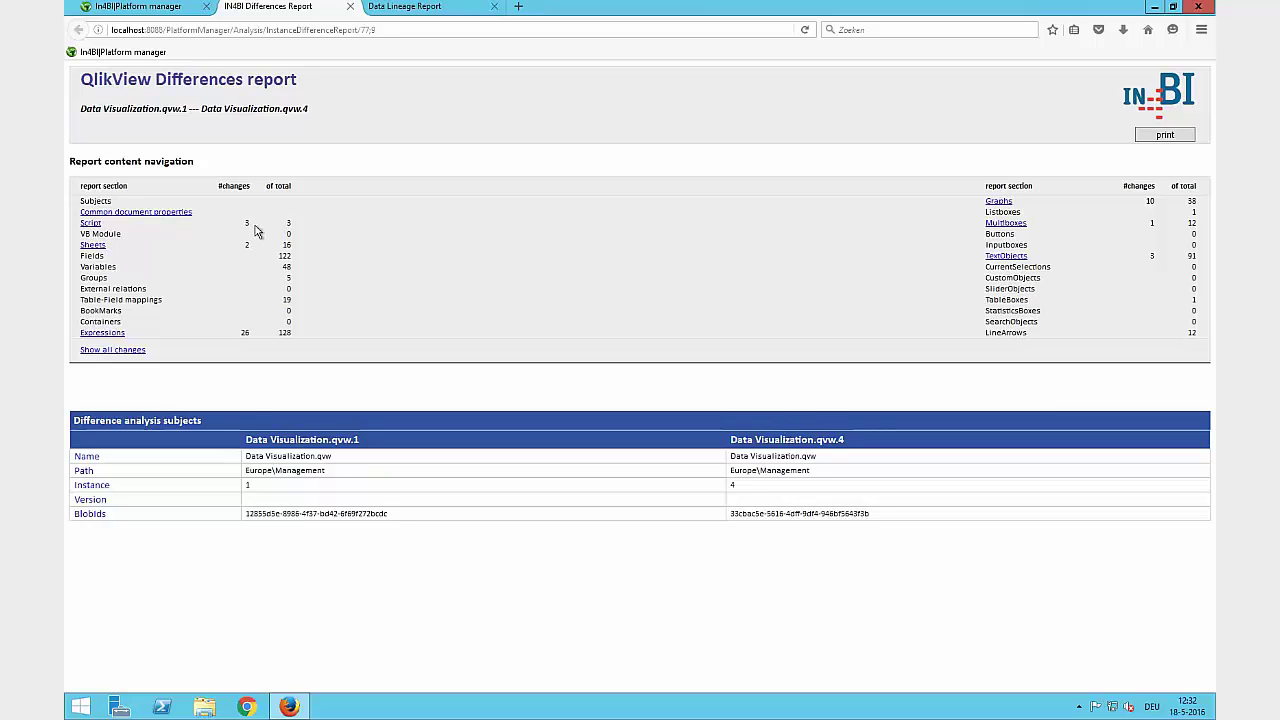
Expand the differences report to show all changes, review it, then go back to the Development explorer
{"action": "left_click", "coordinate": [140, 353]}
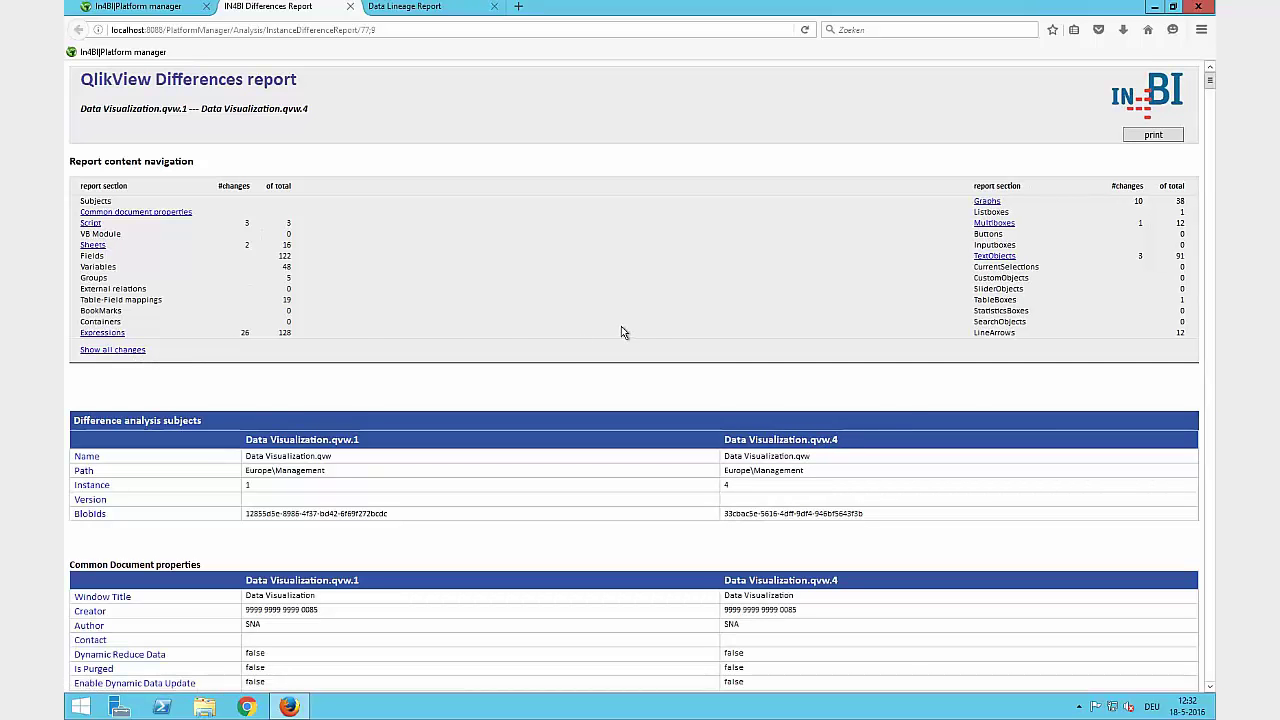
{"action": "scroll", "coordinate": [670, 316], "scroll_direction": "down", "scroll_amount": 5}
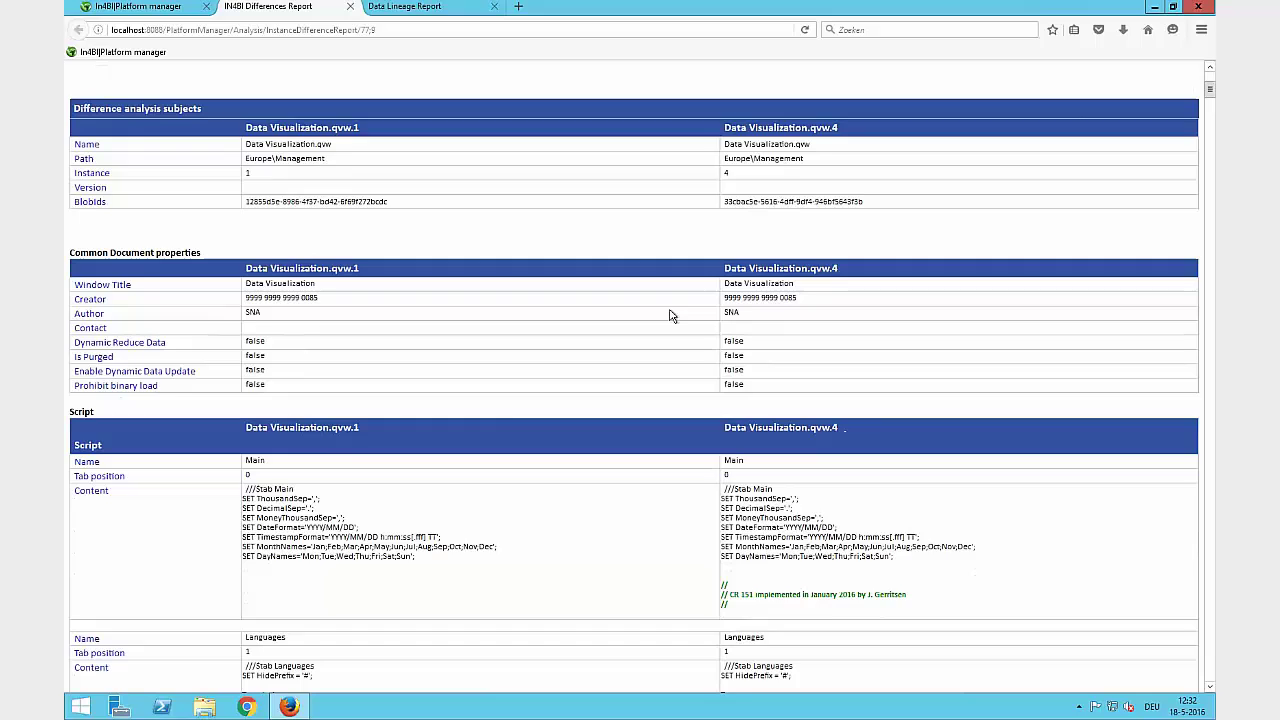
{"action": "scroll", "coordinate": [670, 316], "scroll_direction": "down", "scroll_amount": 5}
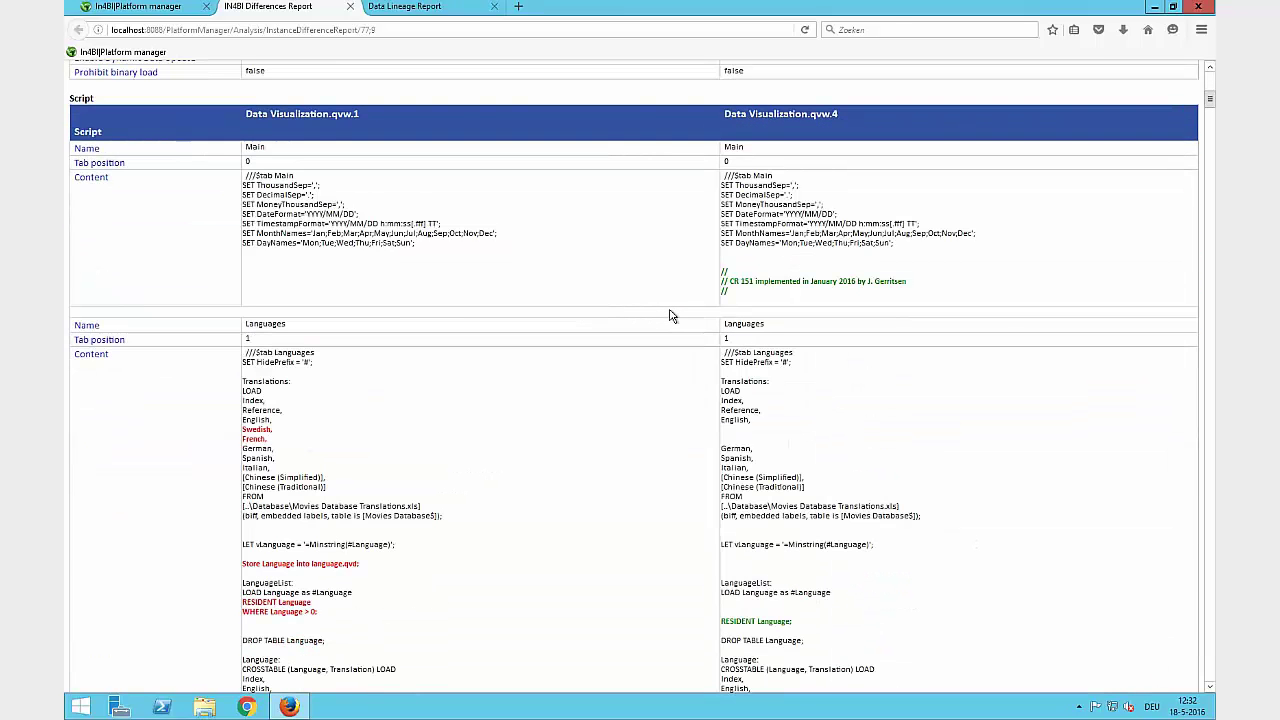
{"action": "scroll", "coordinate": [670, 316], "scroll_direction": "down", "scroll_amount": 4}
{"action": "scroll", "coordinate": [670, 316], "scroll_direction": "up", "scroll_amount": 3}
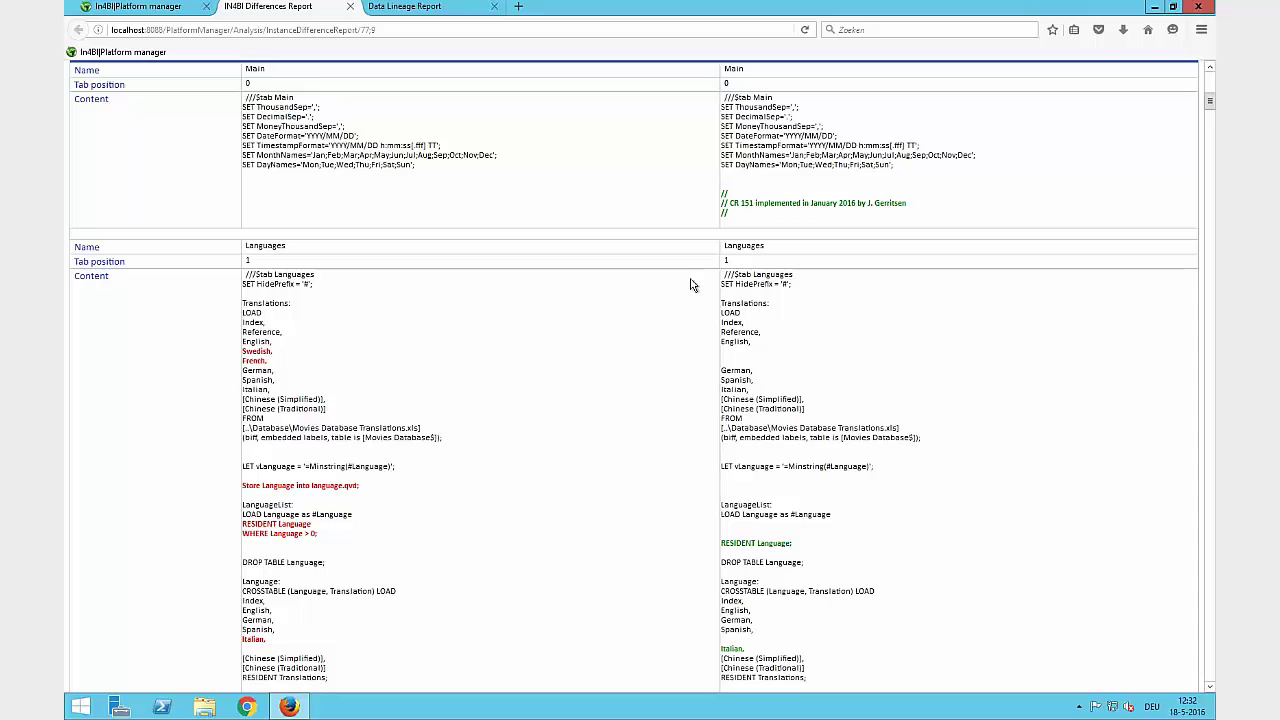
{"action": "scroll", "coordinate": [840, 400], "scroll_direction": "down", "scroll_amount": 8}
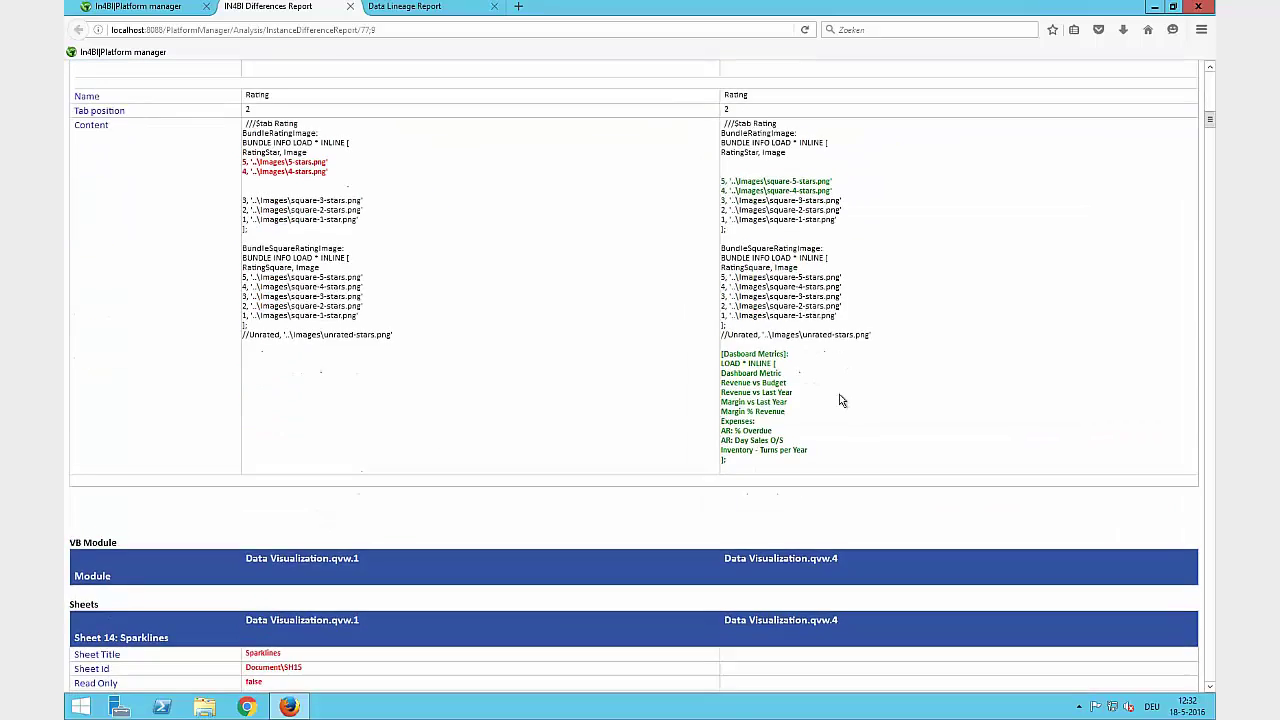
{"action": "scroll", "coordinate": [840, 400], "scroll_direction": "down", "scroll_amount": 12}
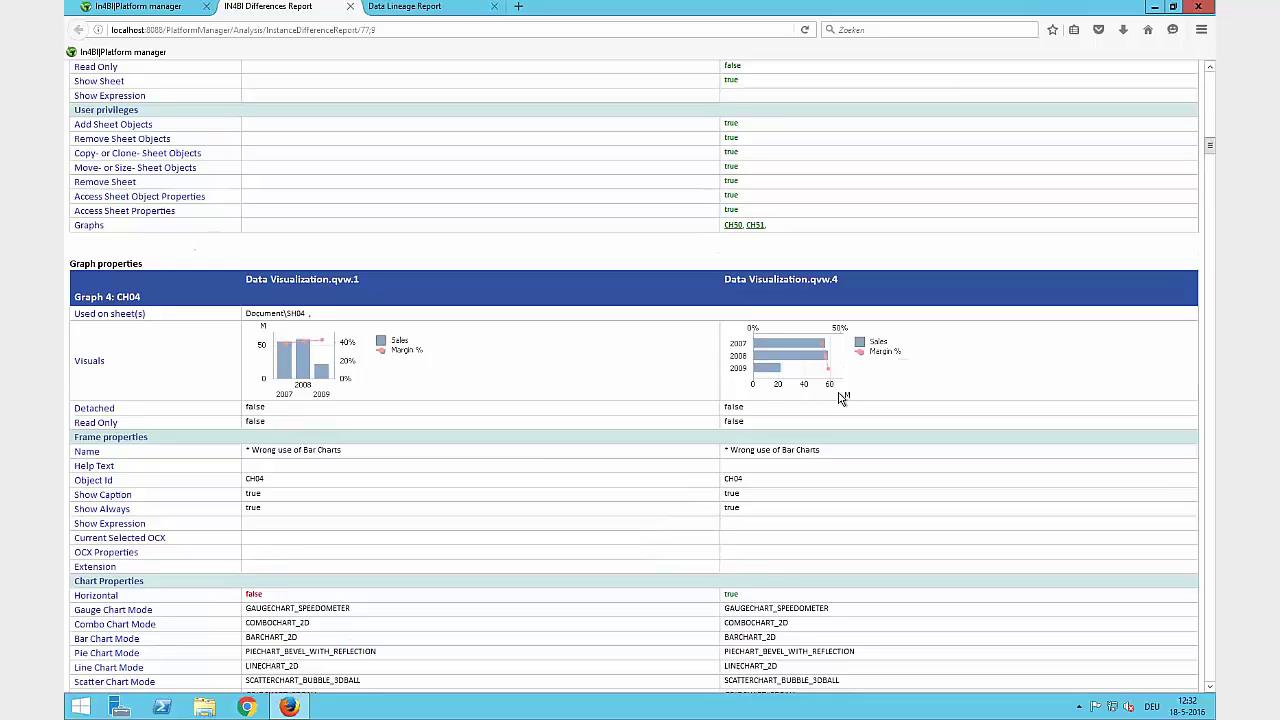
{"action": "scroll", "coordinate": [841, 398], "scroll_direction": "down", "scroll_amount": 1}
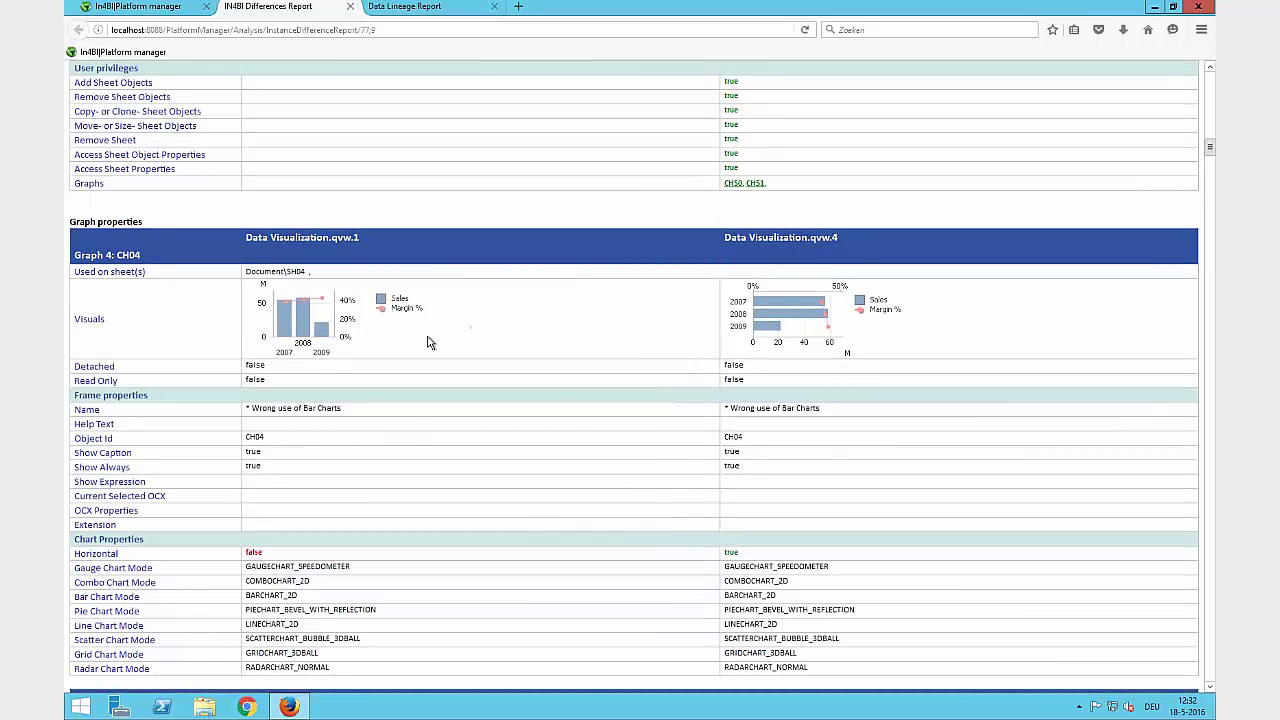
{"action": "scroll", "coordinate": [576, 358], "scroll_direction": "down", "scroll_amount": 10}
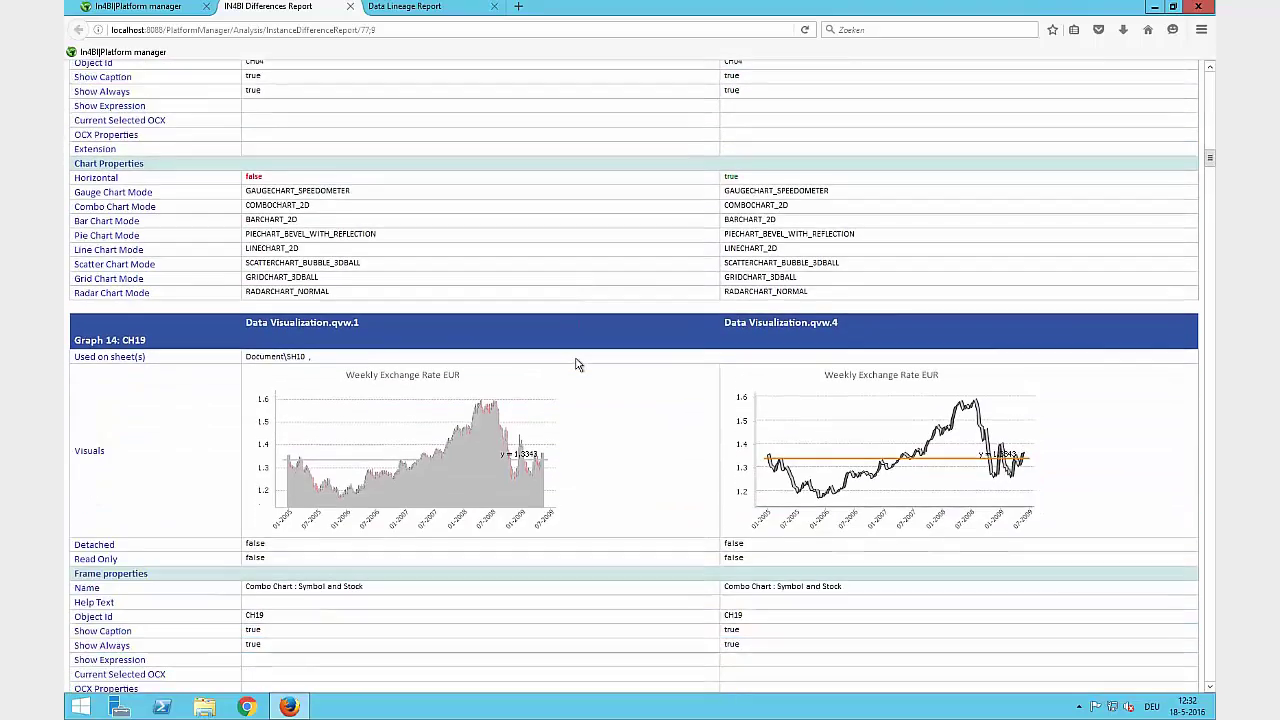
{"action": "scroll", "coordinate": [576, 365], "scroll_direction": "down", "scroll_amount": 4}
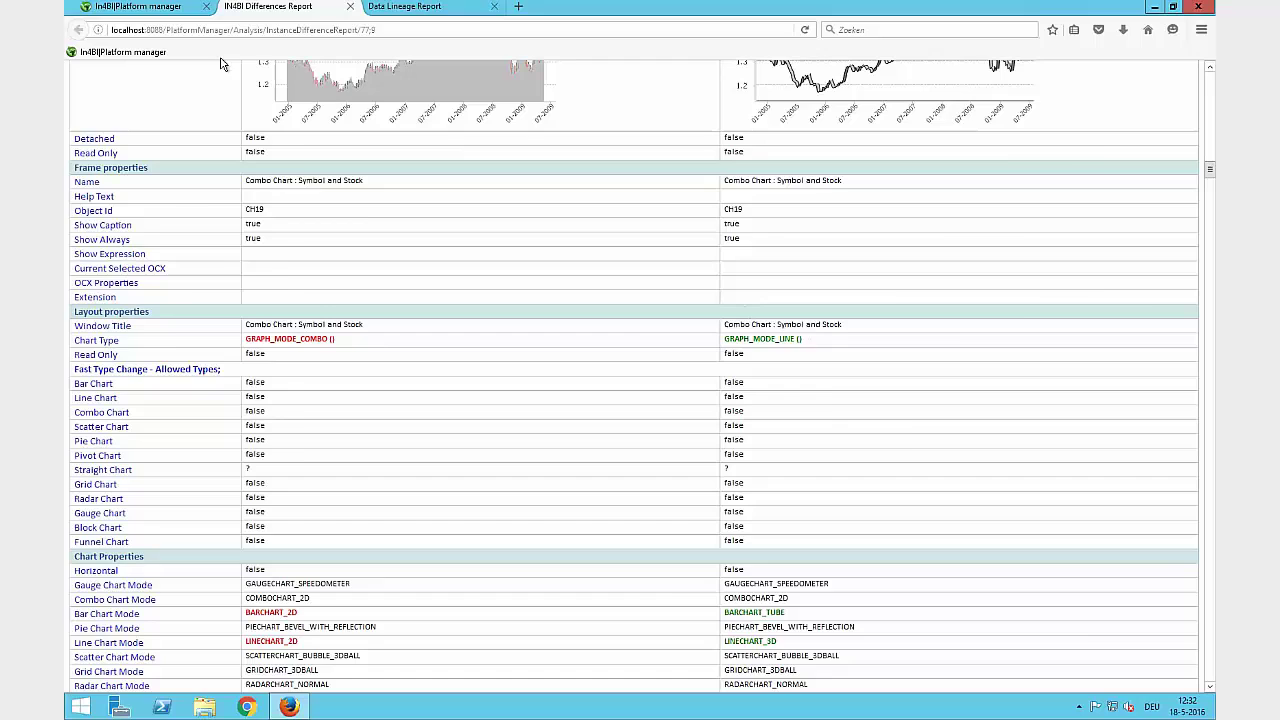
{"action": "left_click", "coordinate": [140, 7]}
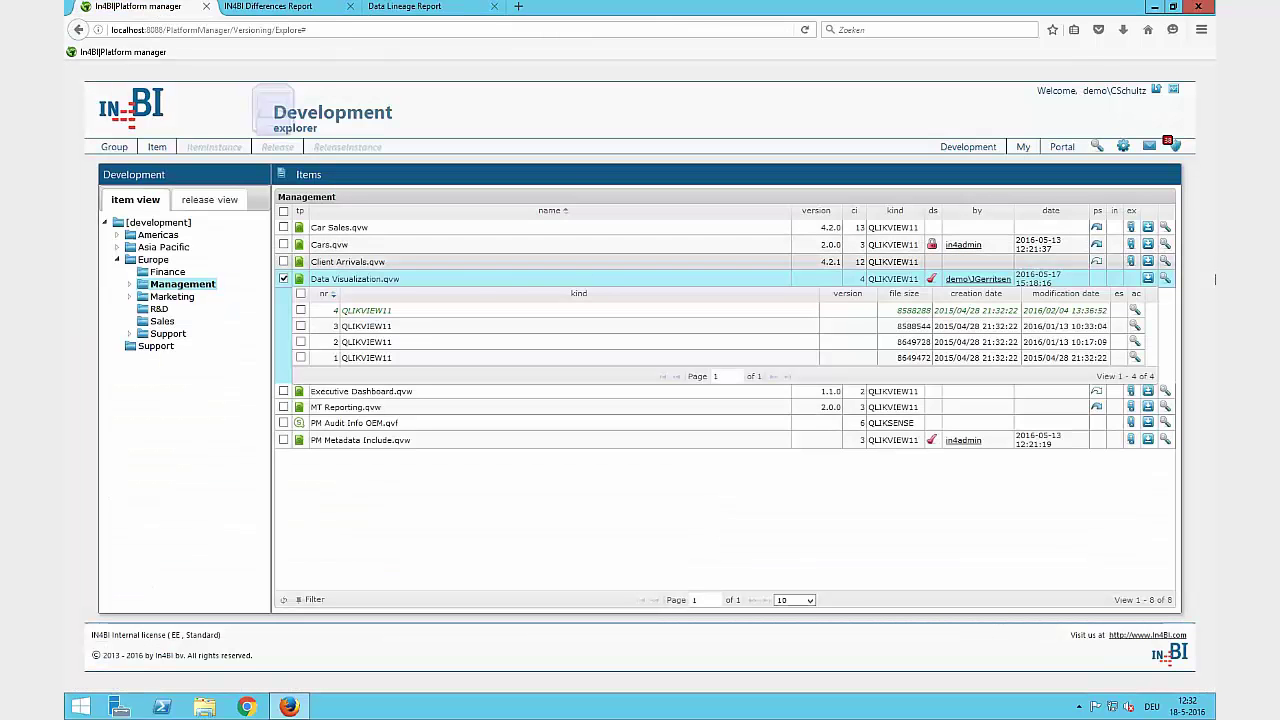
Check out Client Arrivals.qvw to the Shared workspace and open it in QlikView
{"action": "right_click", "coordinate": [386, 265]}
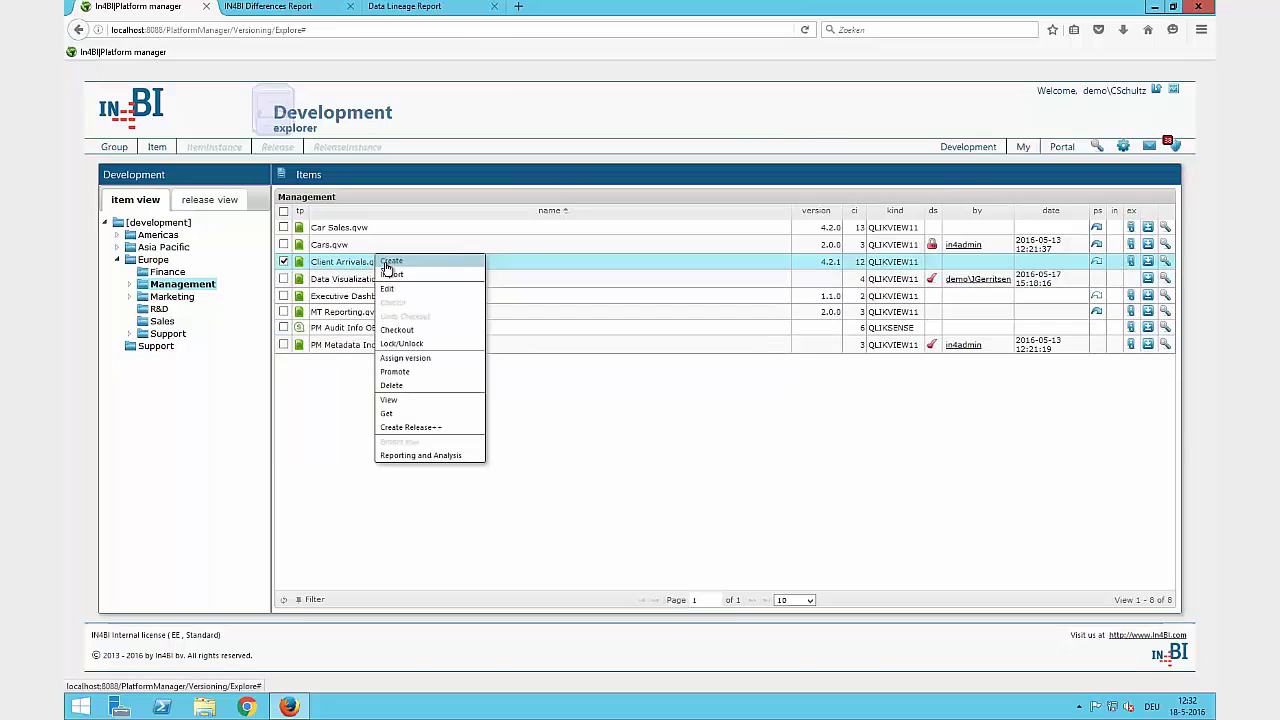
{"action": "left_click", "coordinate": [389, 289]}
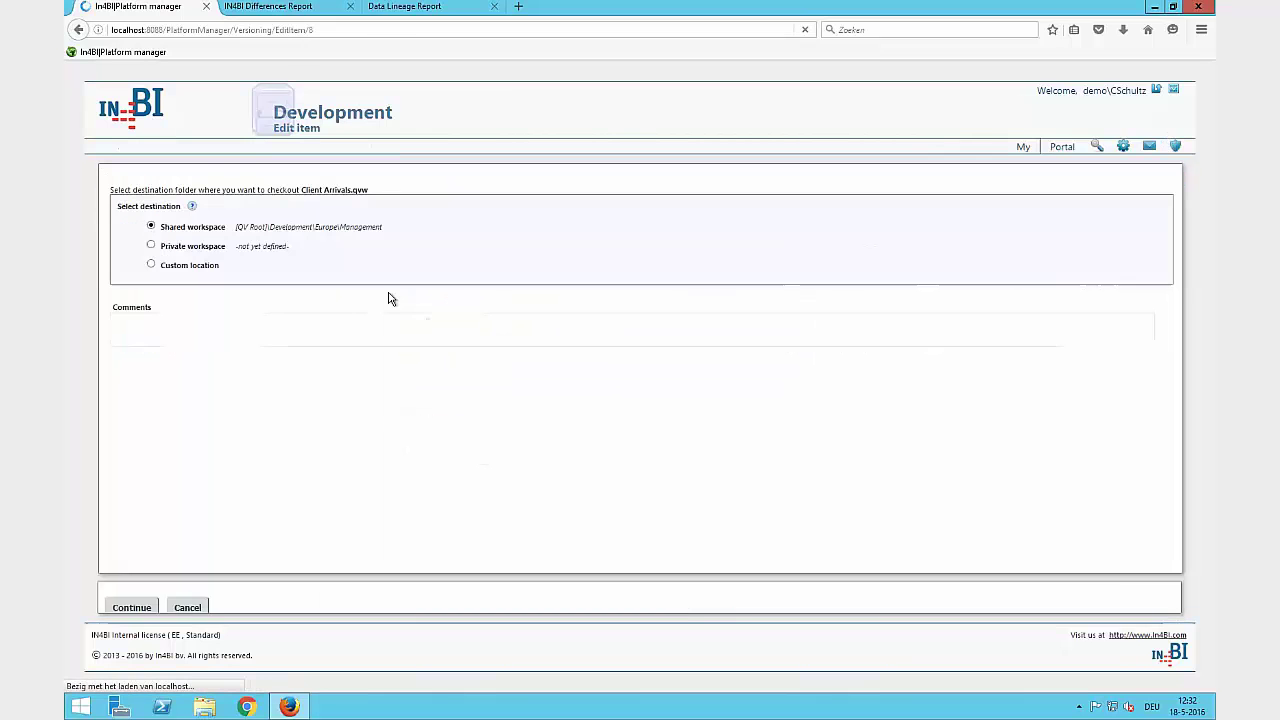
{"action": "left_click", "coordinate": [1097, 600]}
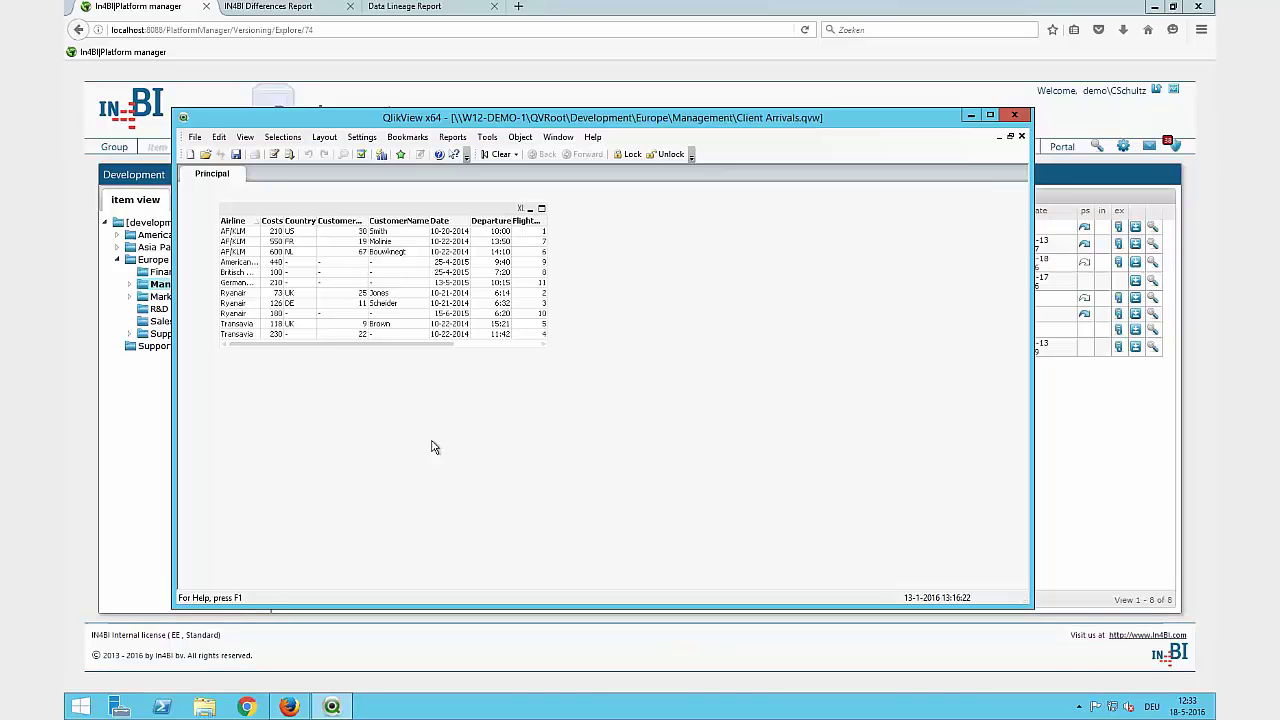
Duplicate the flight table box in Client Arrivals.qvw with copy and paste, then close the document
{"action": "right_click", "coordinate": [736, 334]}
{"action": "left_click", "coordinate": [603, 327]}
{"action": "left_click", "coordinate": [455, 222]}
{"action": "key", "text": "ctrl+c"}
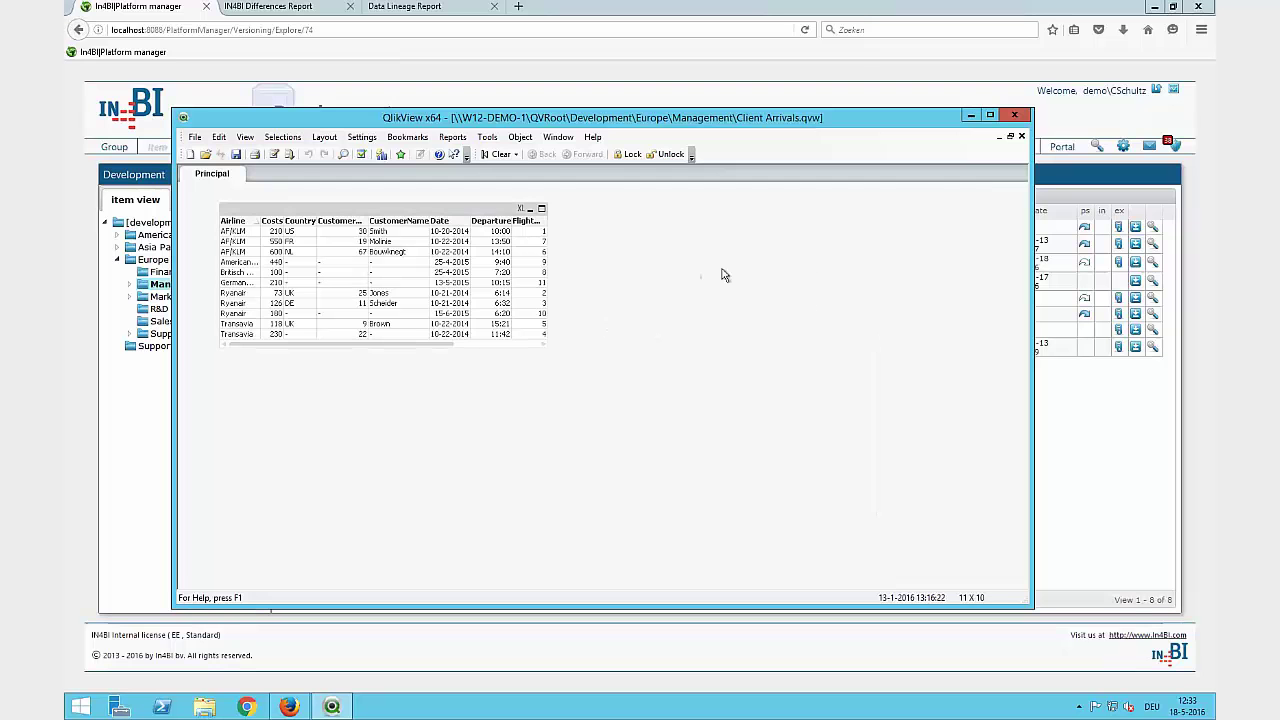
{"action": "key", "text": "ctrl+v"}
{"action": "left_click", "coordinate": [1014, 115]}
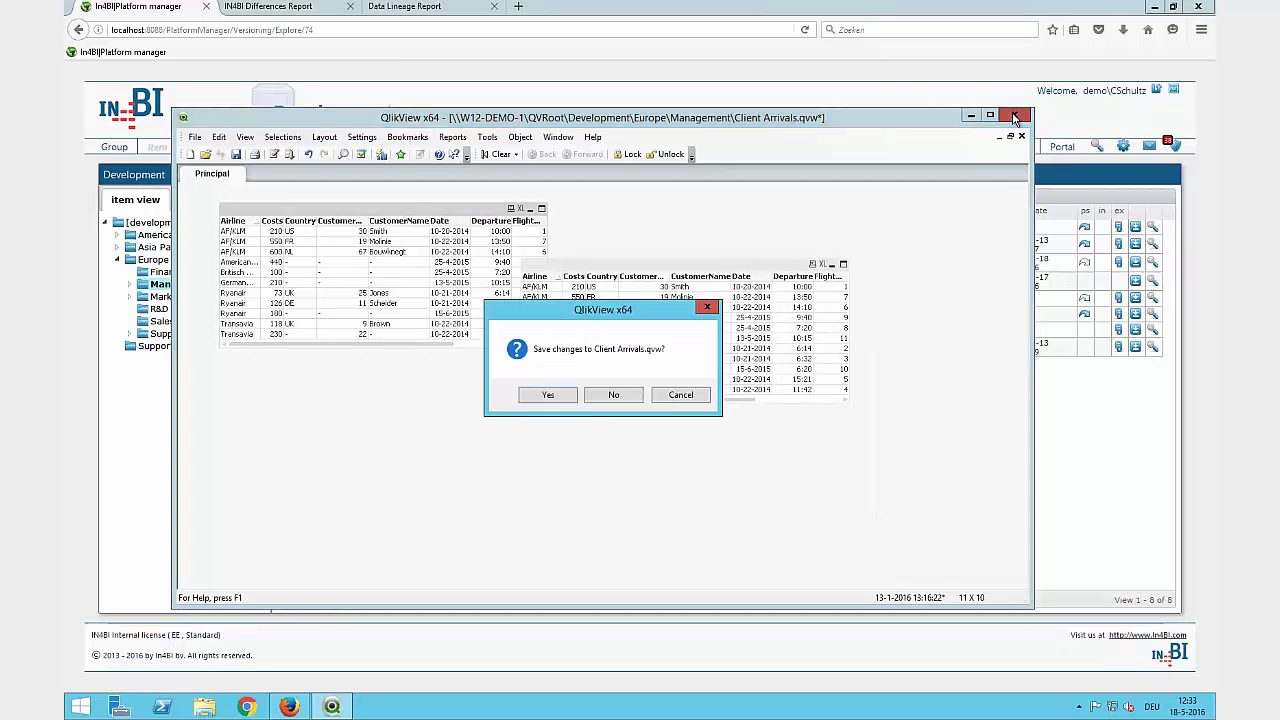
Save the QlikView changes and check Client Arrivals.qvw back in through the two-step Checkin wizard
{"action": "left_click", "coordinate": [548, 395]}
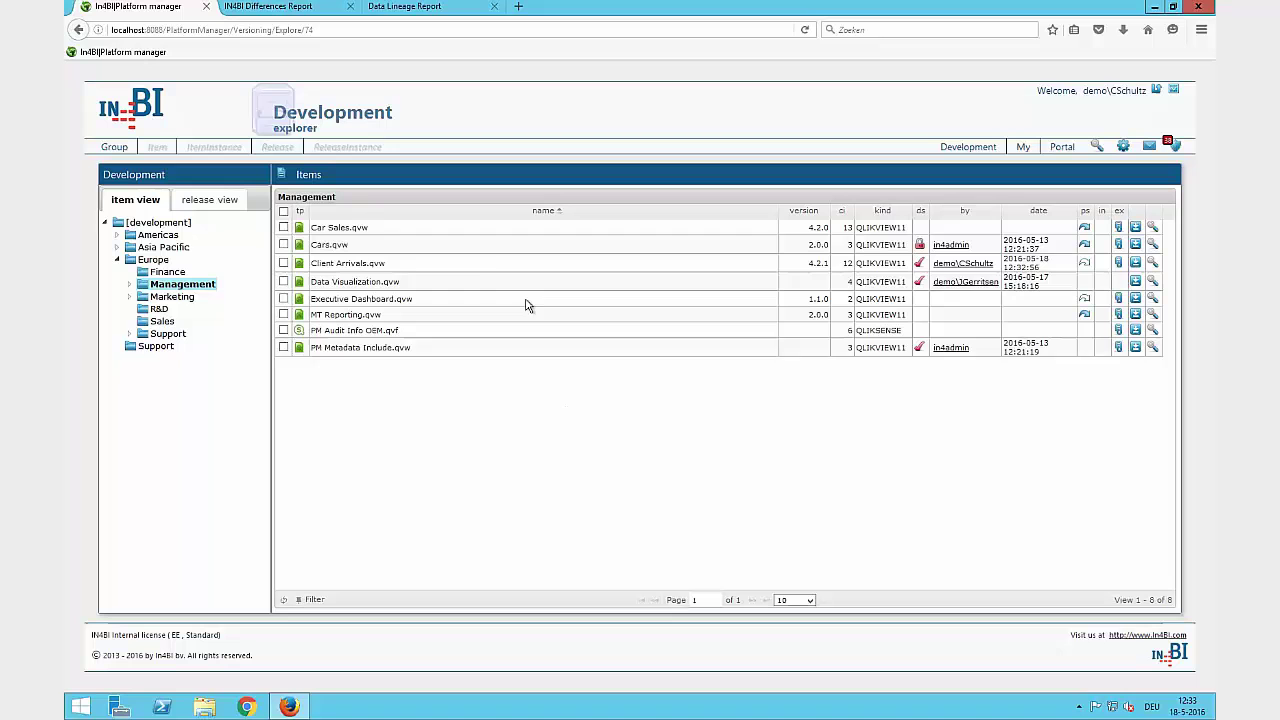
{"action": "right_click", "coordinate": [527, 268]}
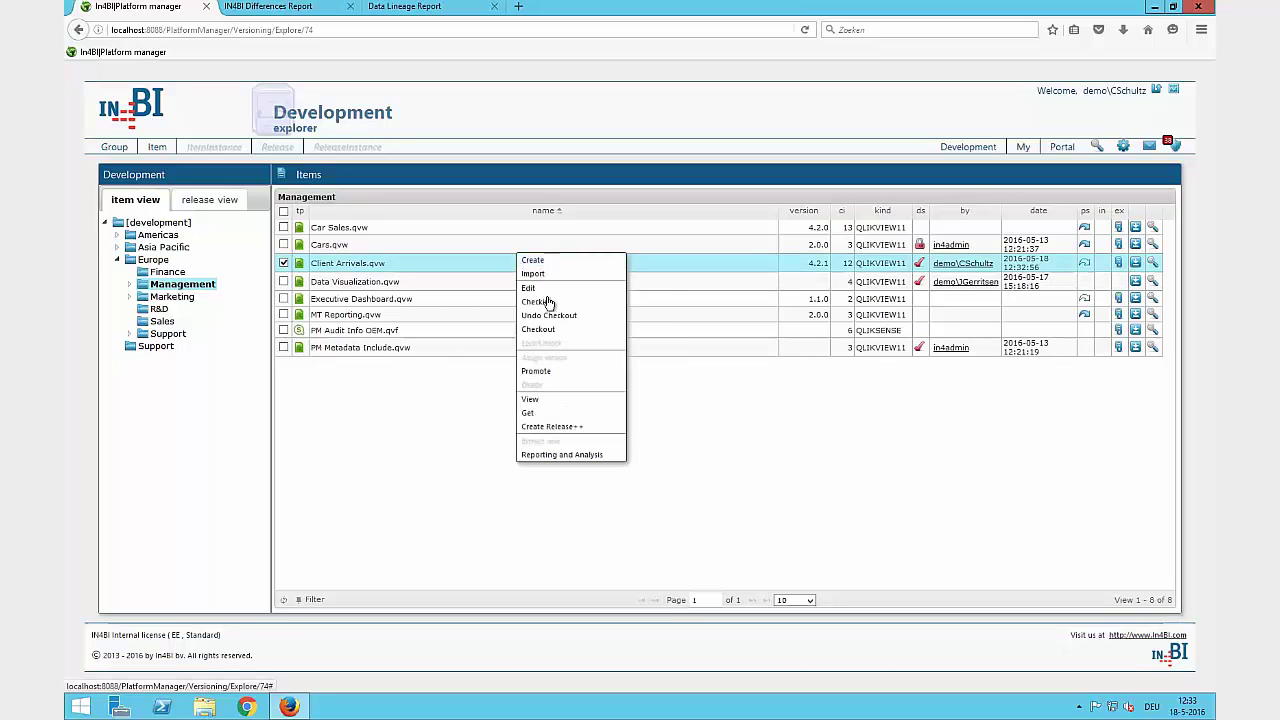
{"action": "left_click", "coordinate": [549, 302]}
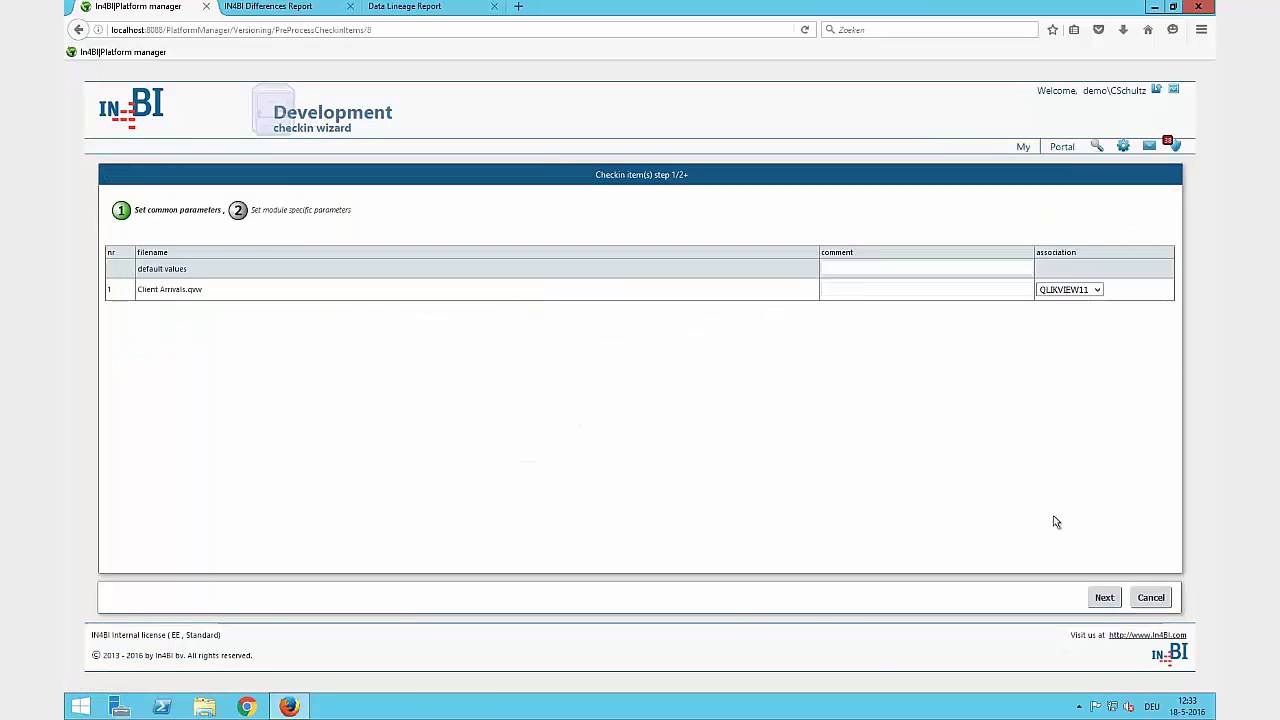
{"action": "left_click", "coordinate": [1110, 607]}
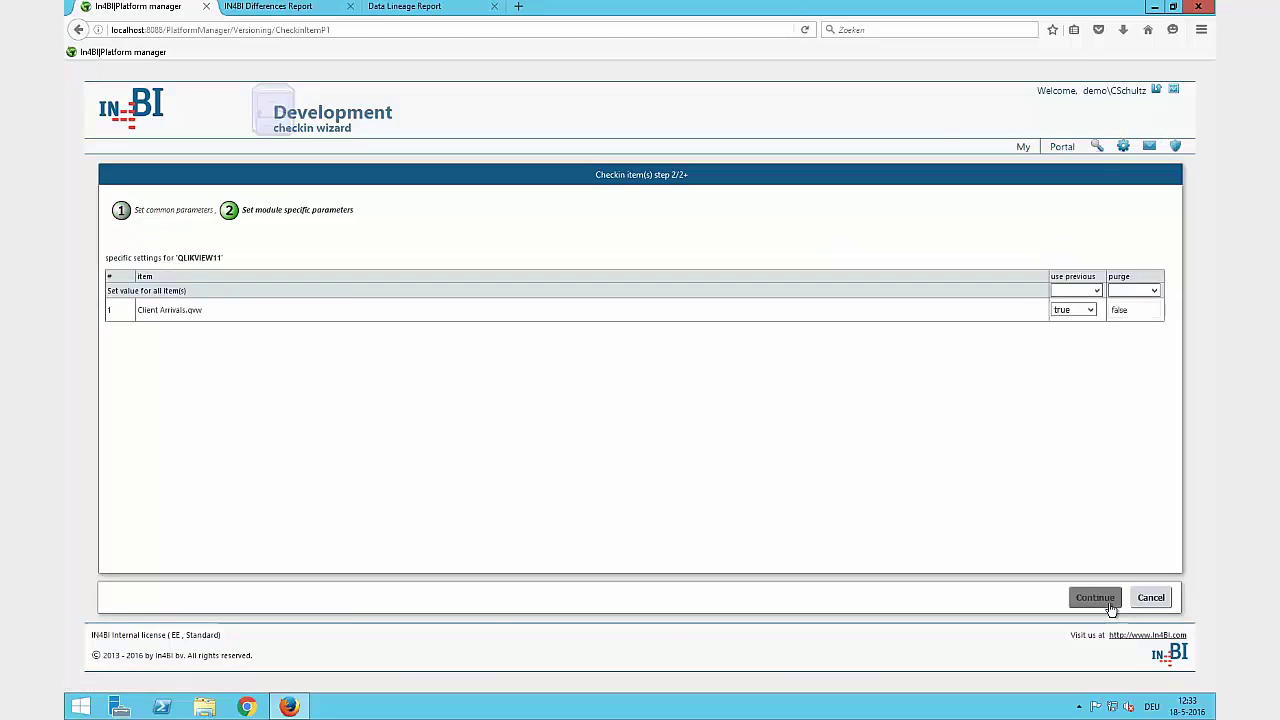
{"action": "left_click", "coordinate": [1110, 607]}
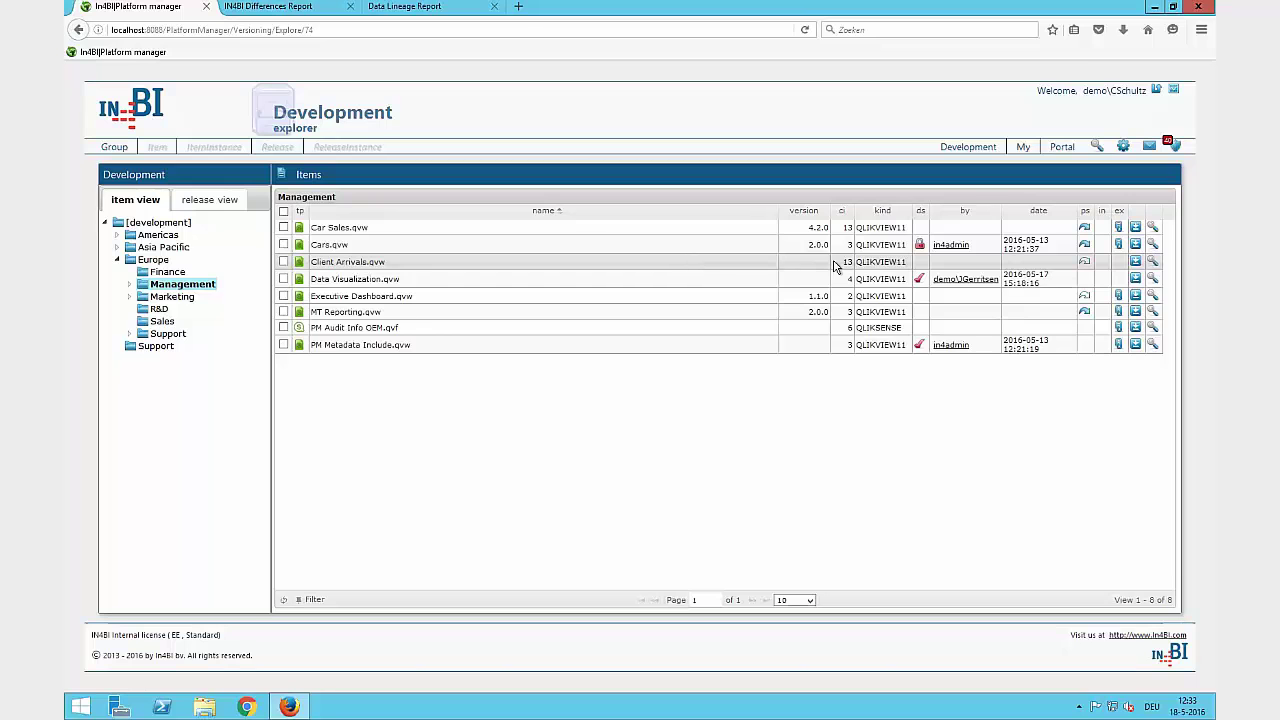
Assign version 4.2.1 to check-in 13 of Client Arrivals.qvw
{"action": "right_click", "coordinate": [687, 265]}
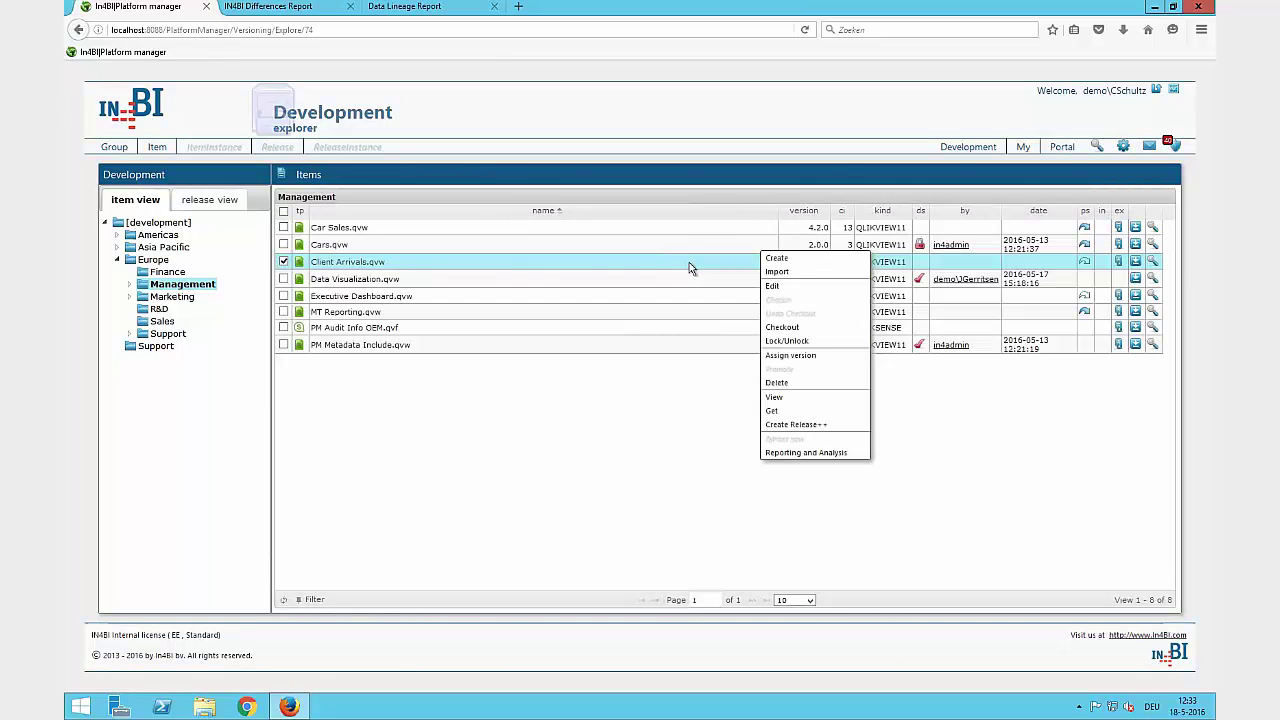
{"action": "left_click", "coordinate": [810, 358]}
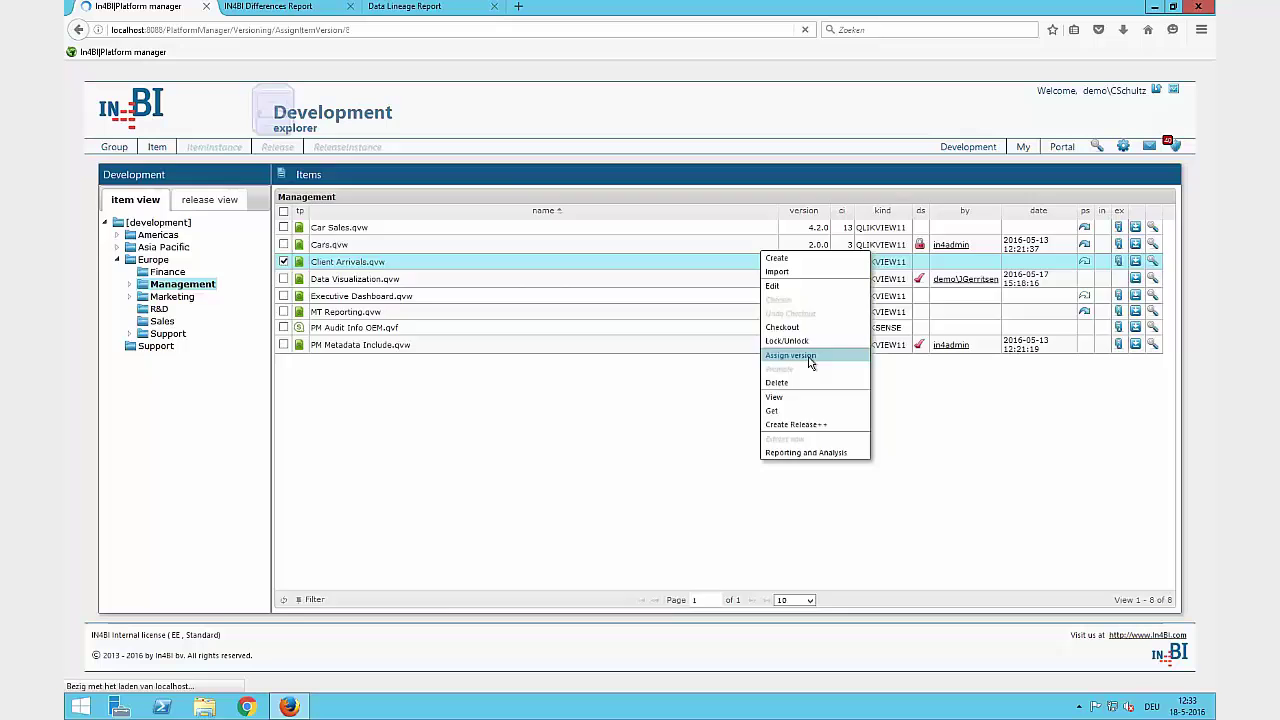
{"action": "left_click", "coordinate": [1066, 596]}
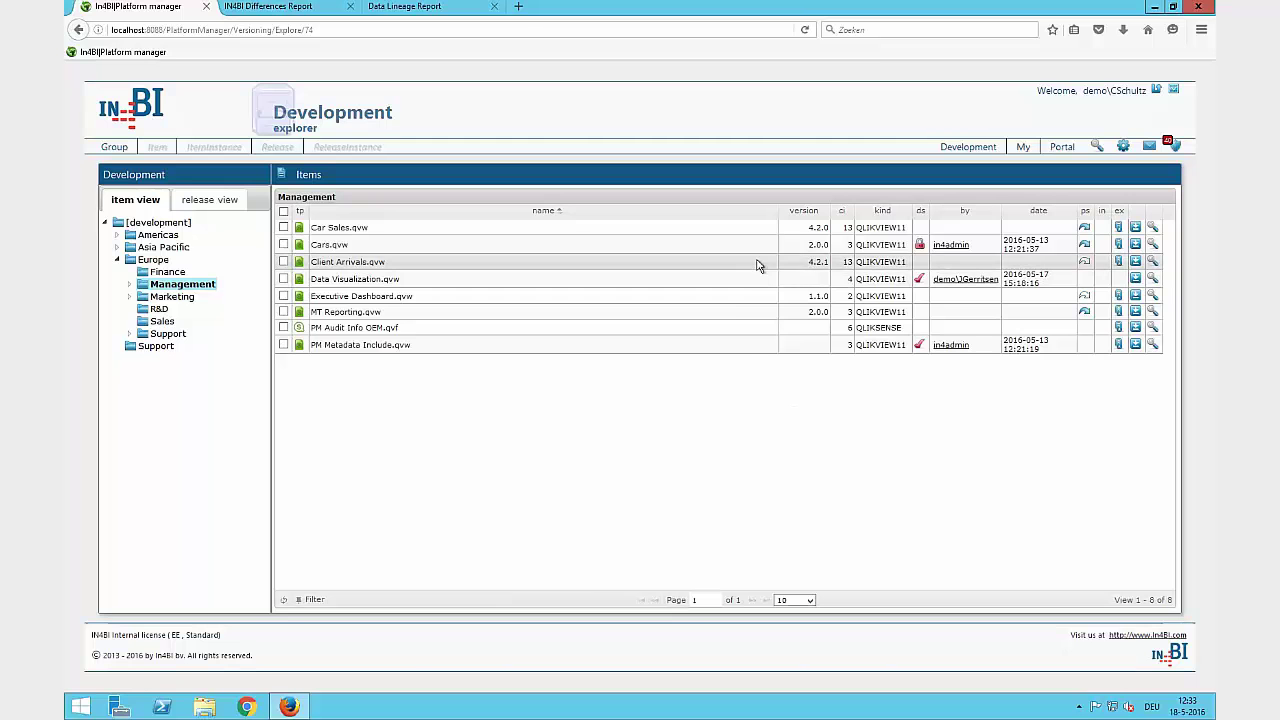
Promote Client Arrivals.qvw to Acceptance › Europe › Management with default promotion parameters
{"action": "right_click", "coordinate": [757, 264]}
{"action": "left_click", "coordinate": [801, 376]}
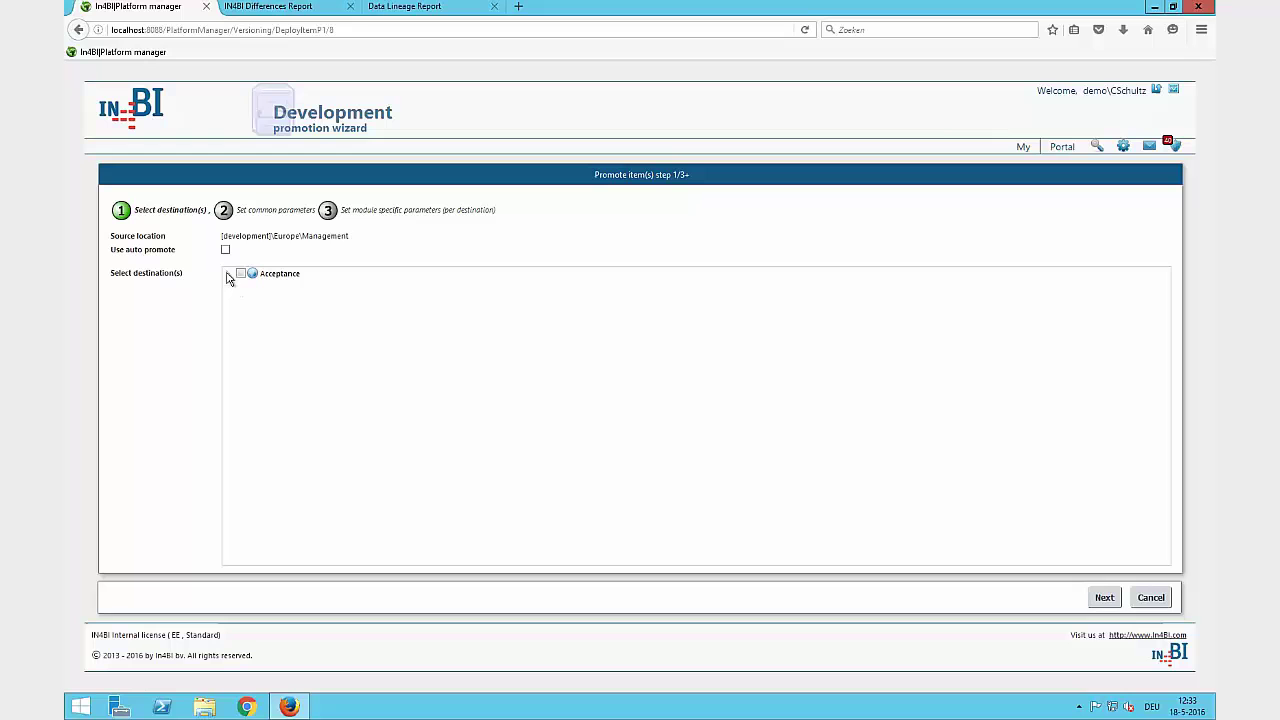
{"action": "left_click", "coordinate": [228, 273]}
{"action": "left_click", "coordinate": [240, 286]}
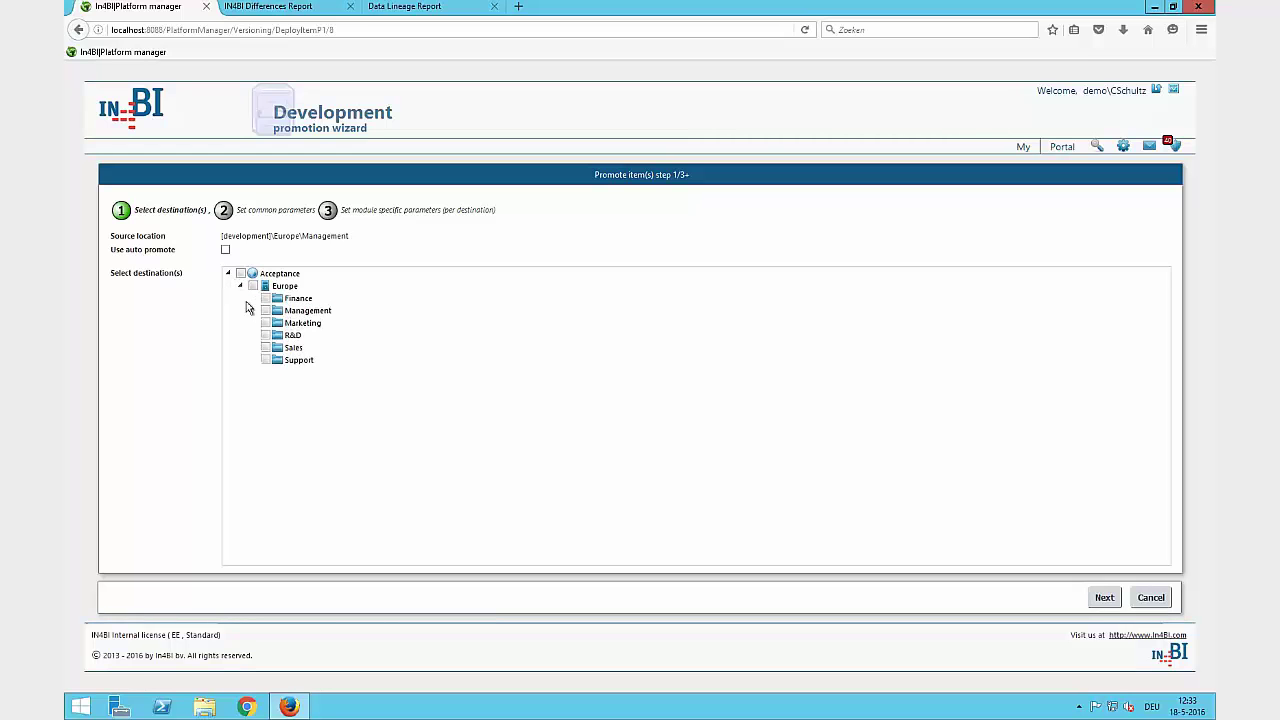
{"action": "left_click", "coordinate": [265, 310]}
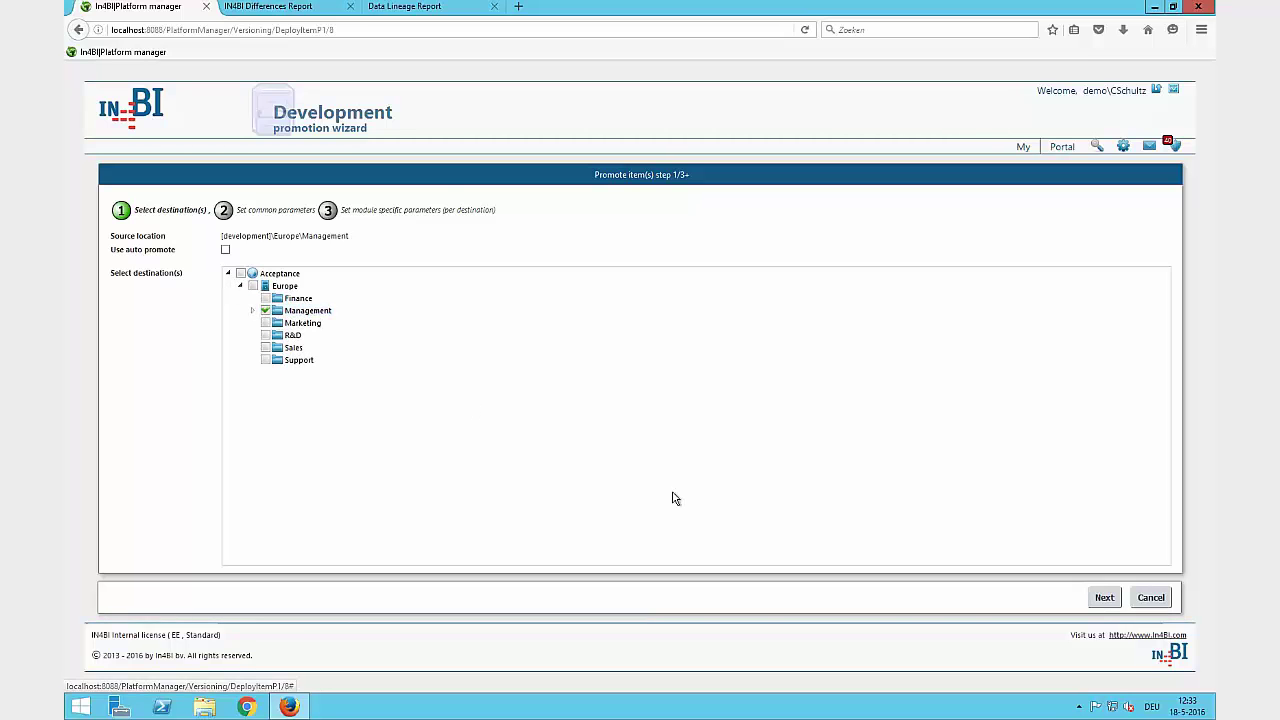
{"action": "left_click", "coordinate": [1108, 597]}
{"action": "left_click", "coordinate": [1110, 597]}
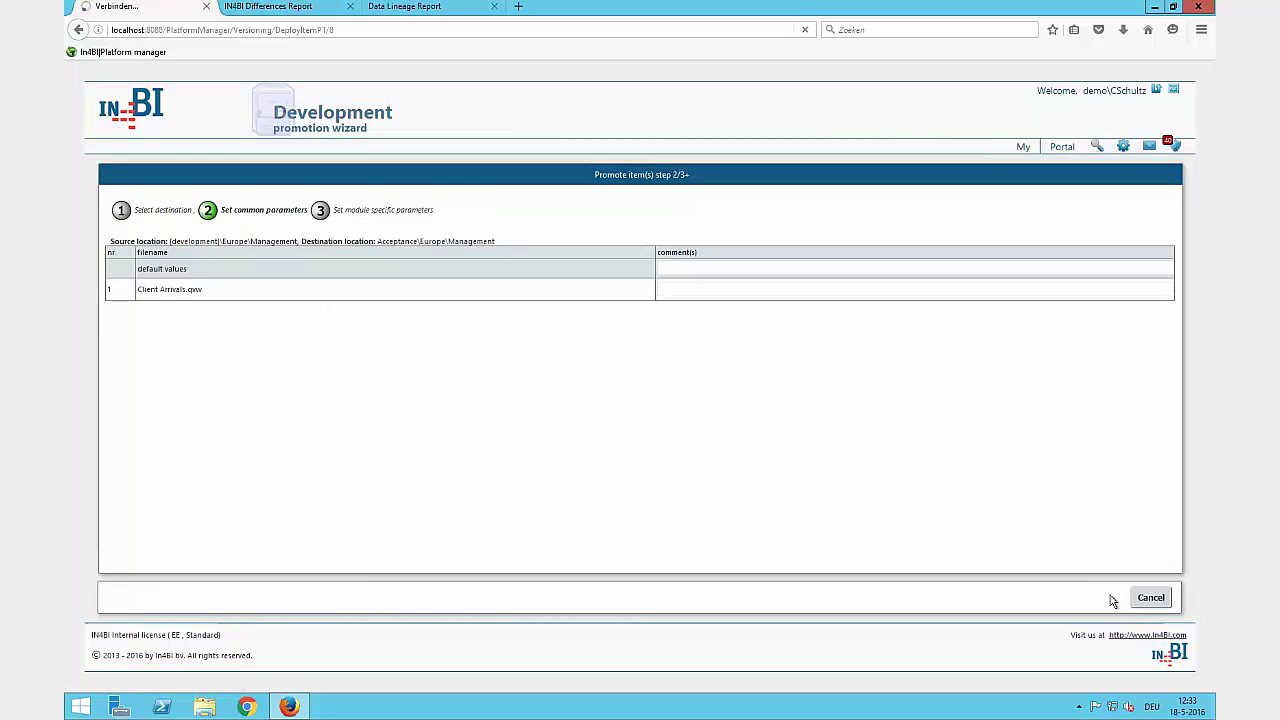
{"action": "left_click", "coordinate": [1112, 598]}
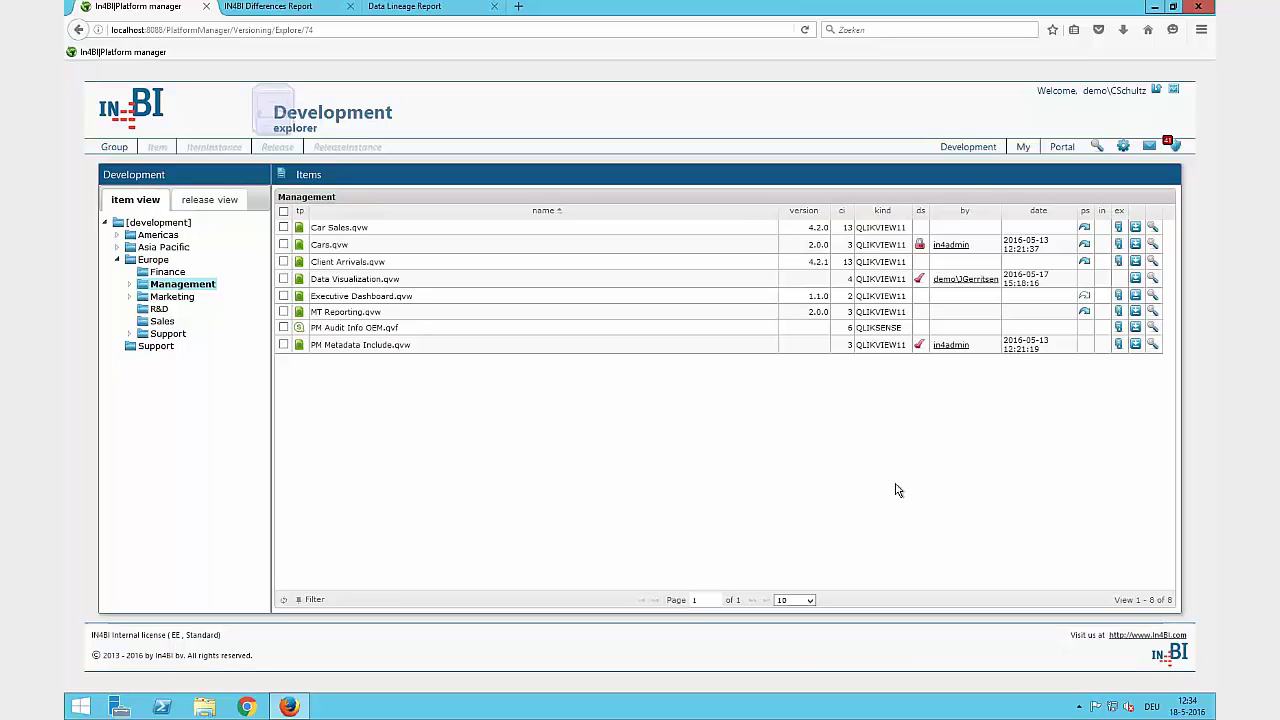
Check out PM Audit Info OEM.qvf and open the app in Qlik Sense
{"action": "right_click", "coordinate": [386, 330]}
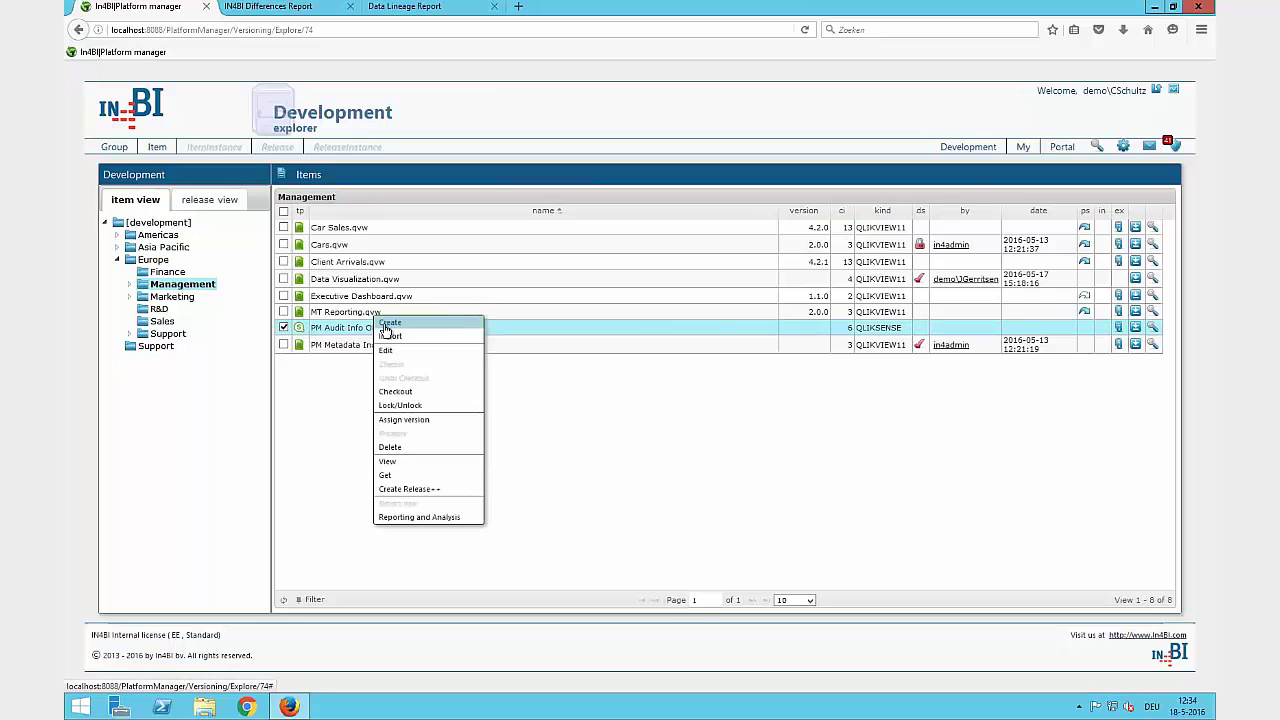
{"action": "left_click", "coordinate": [406, 352]}
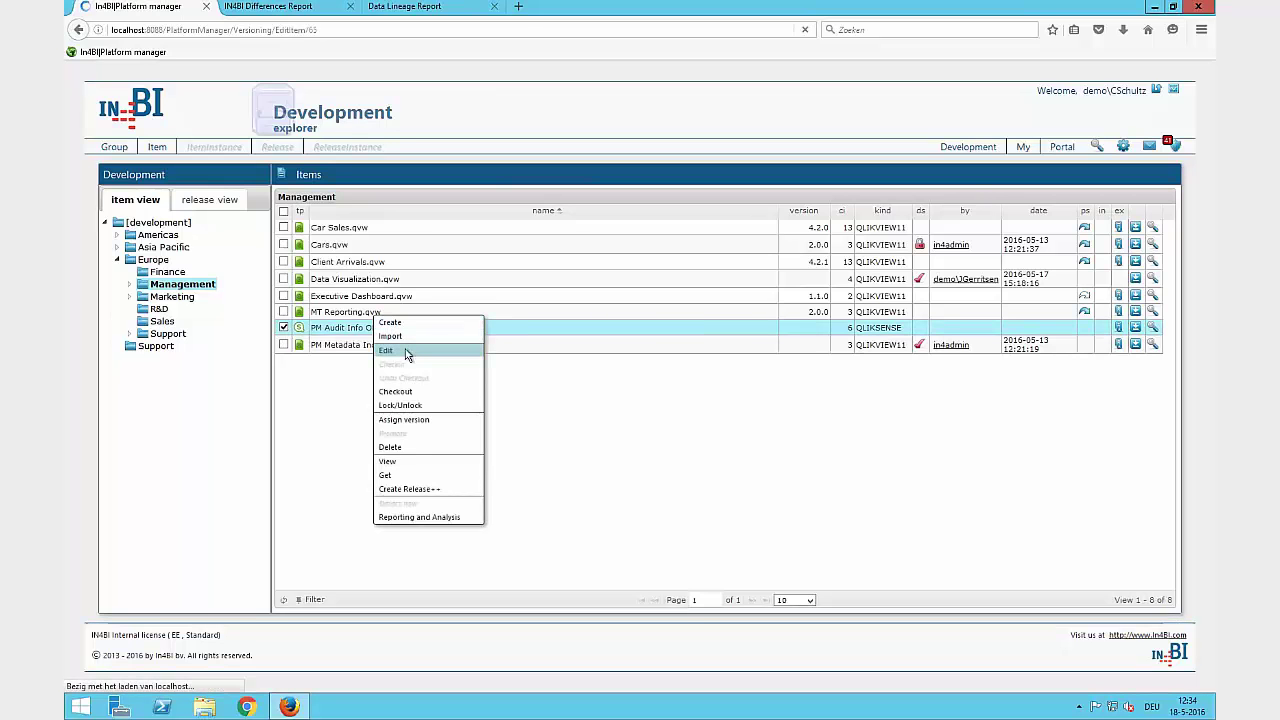
{"action": "left_click", "coordinate": [1105, 597]}
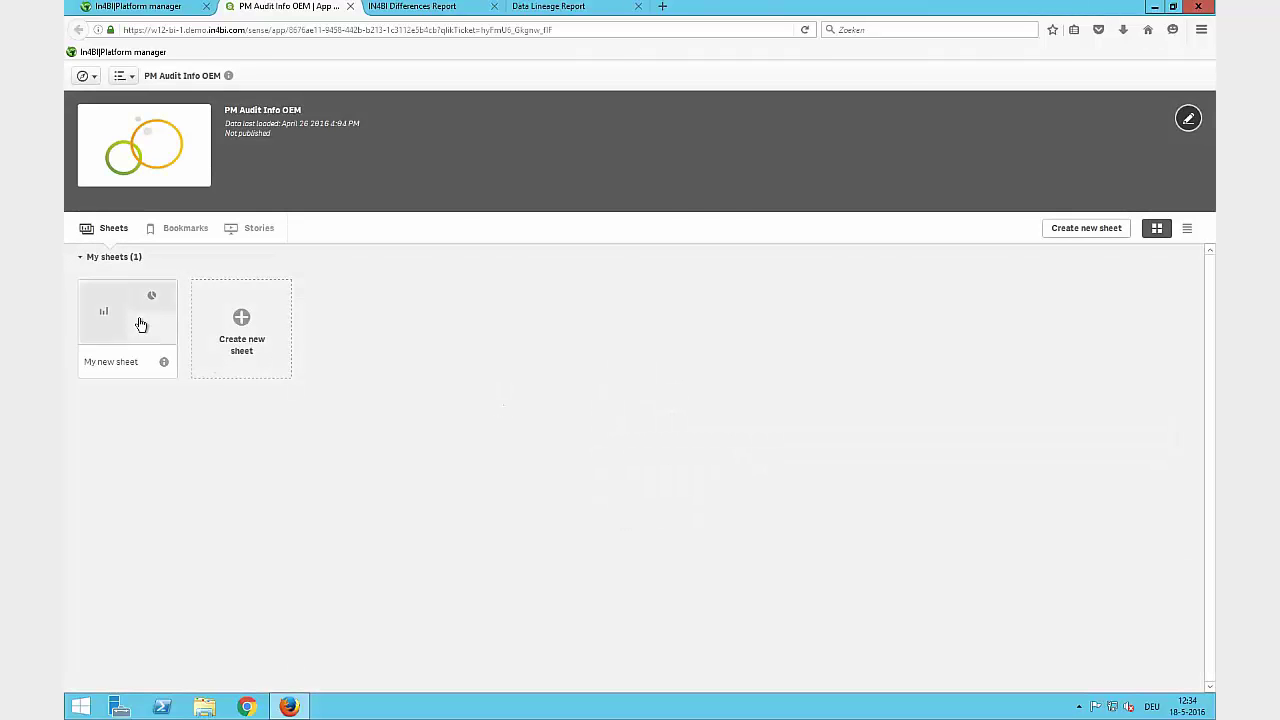
Review My new sheet's brand and colour charts, then close the PM Audit Info OEM app
{"action": "left_click", "coordinate": [140, 325]}
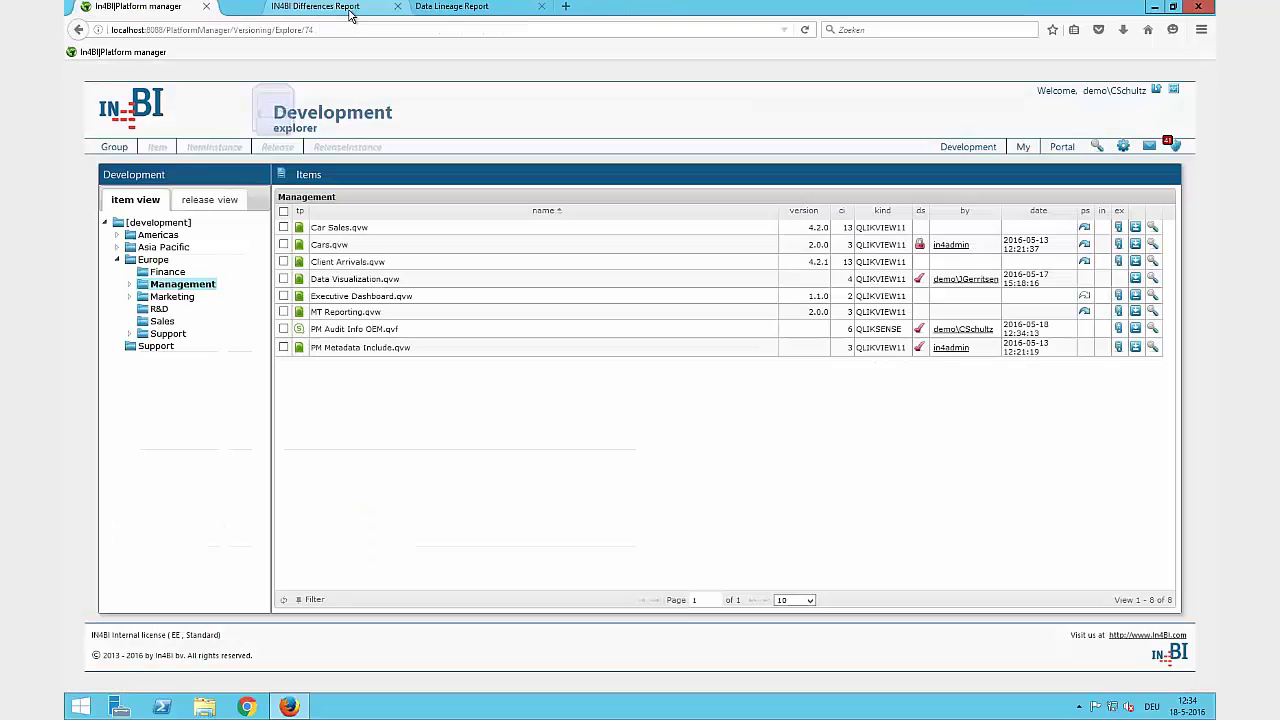
{"action": "left_click", "coordinate": [350, 6]}
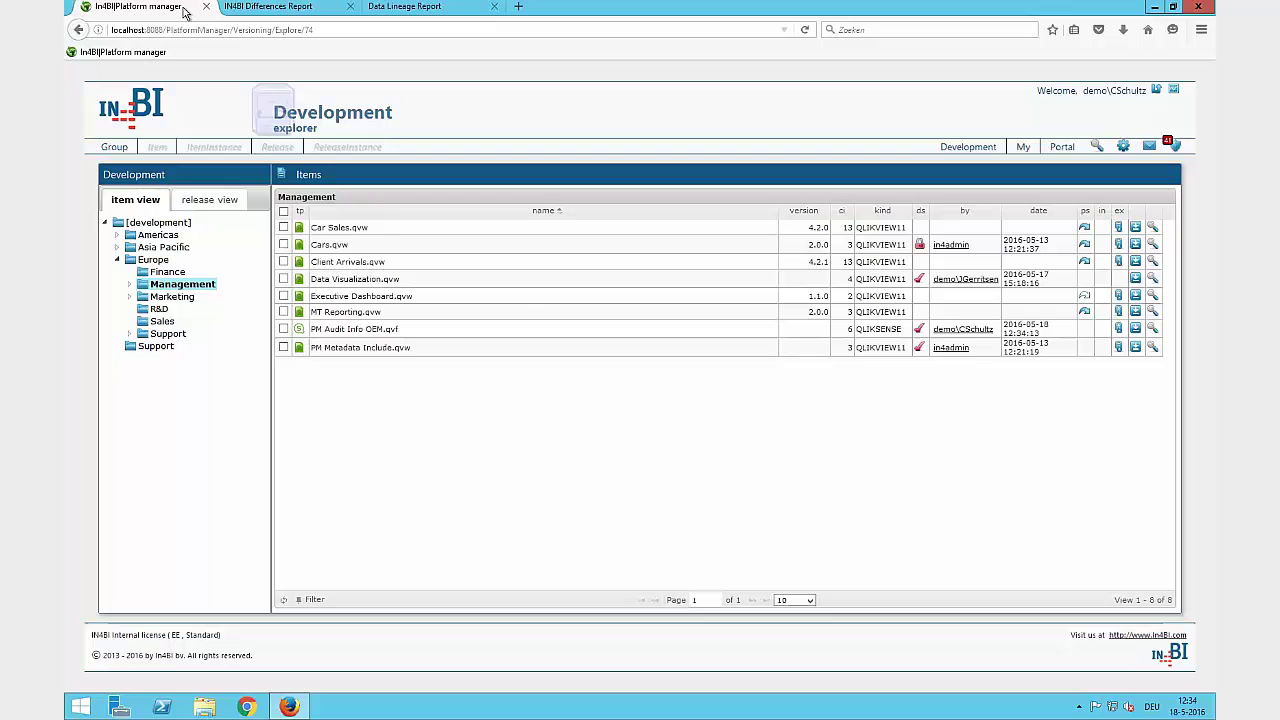
Check in PM Audit Info OEM.qvf through the two-step Checkin wizard, keeping previous settings
{"action": "right_click", "coordinate": [703, 340]}
{"action": "left_click", "coordinate": [714, 377]}
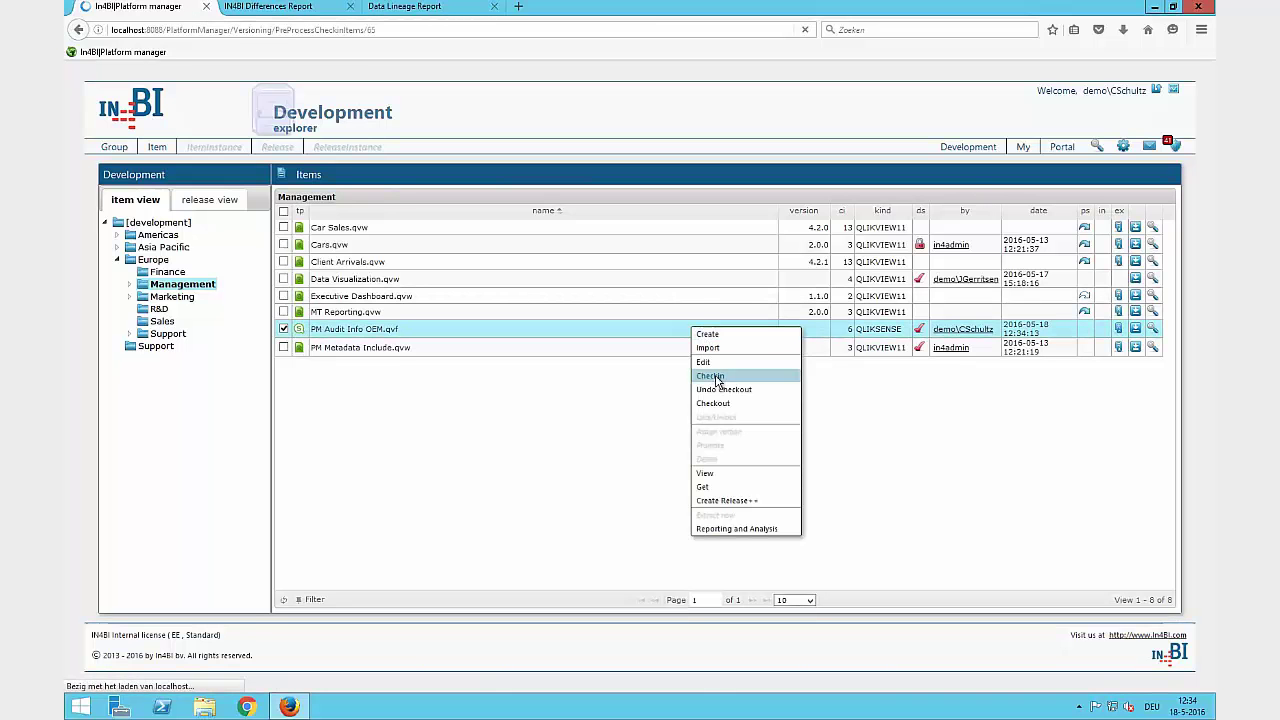
{"action": "left_click", "coordinate": [1098, 598]}
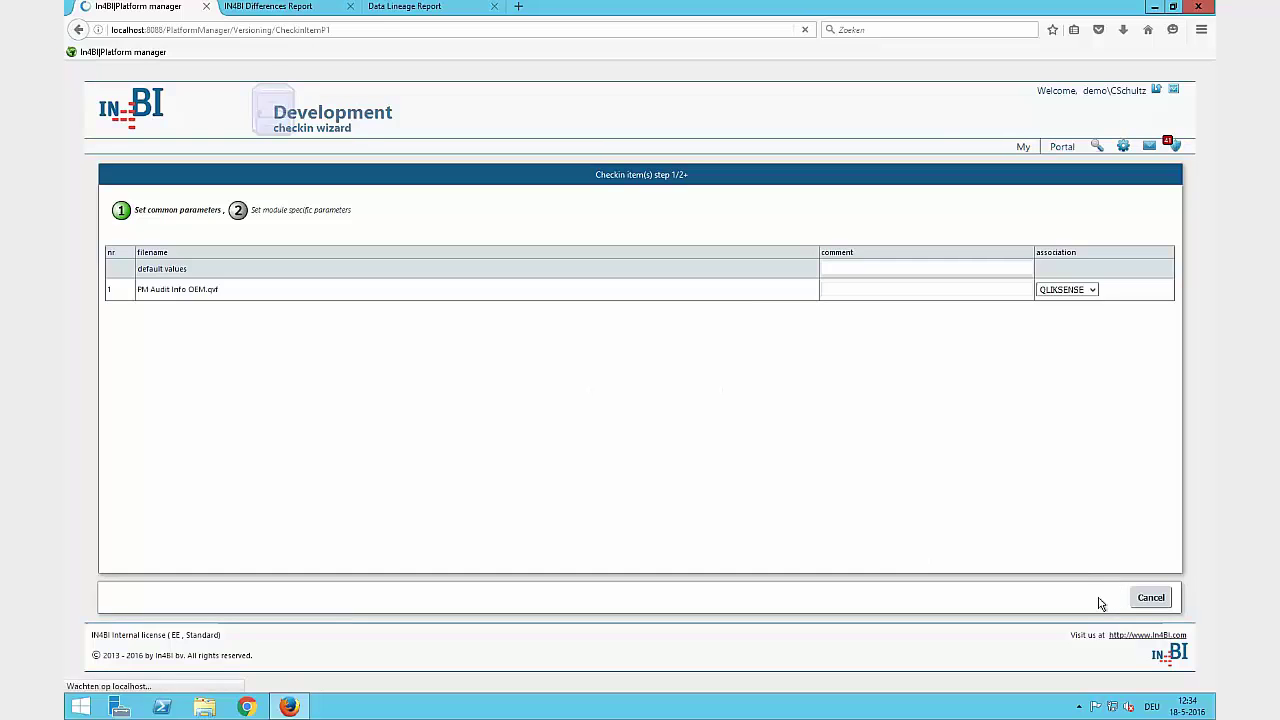
{"action": "left_click", "coordinate": [1098, 598]}
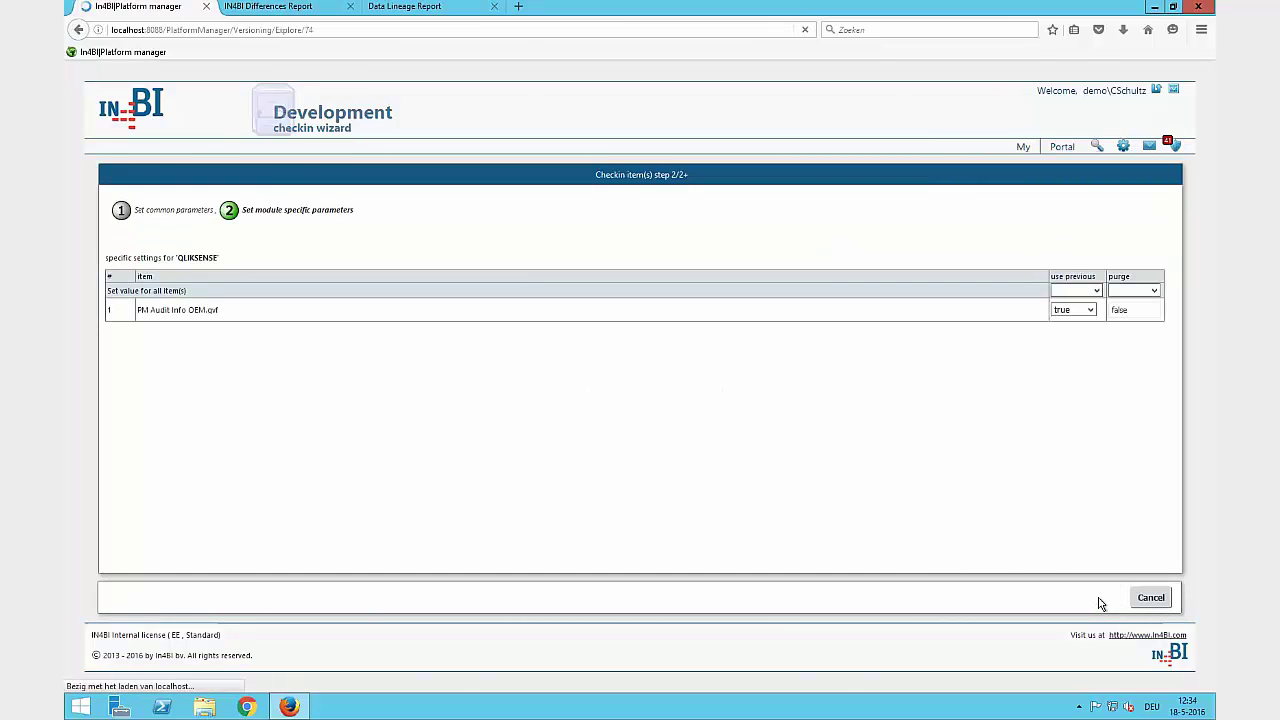